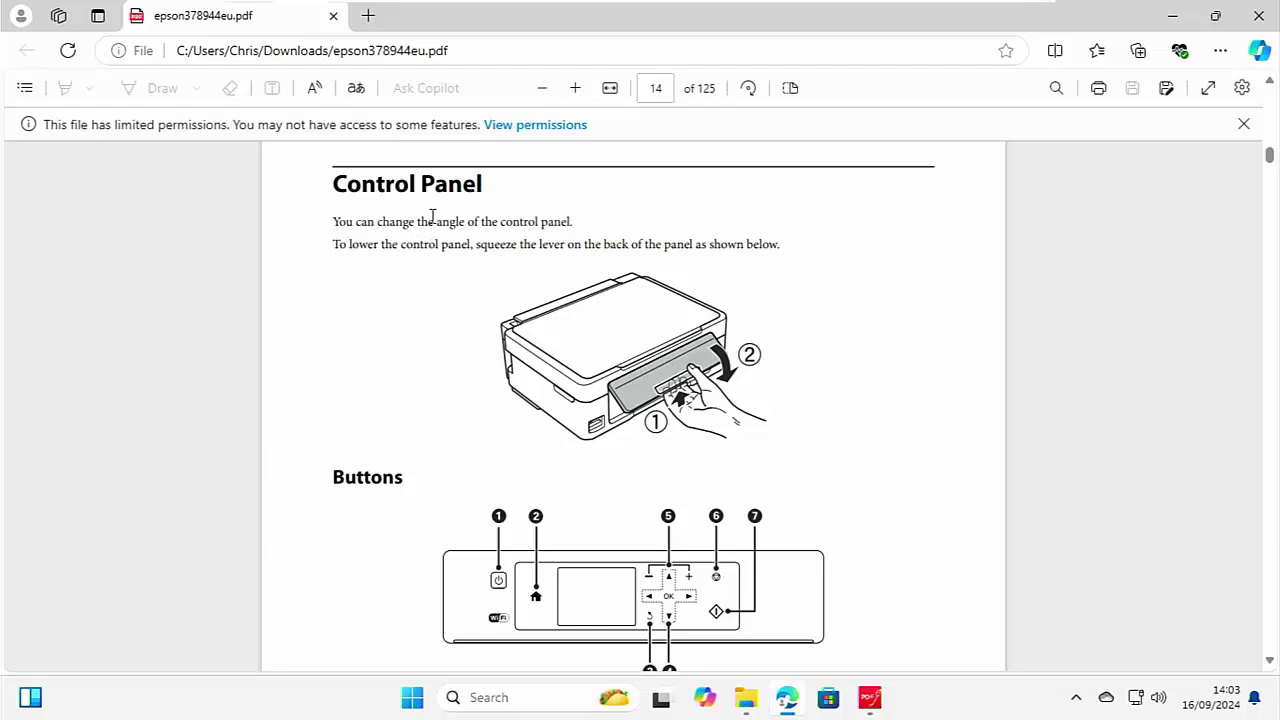
Step: Review the PDF's file permissions, then return to the manual and erase the end of the first sentence
click(524, 133)
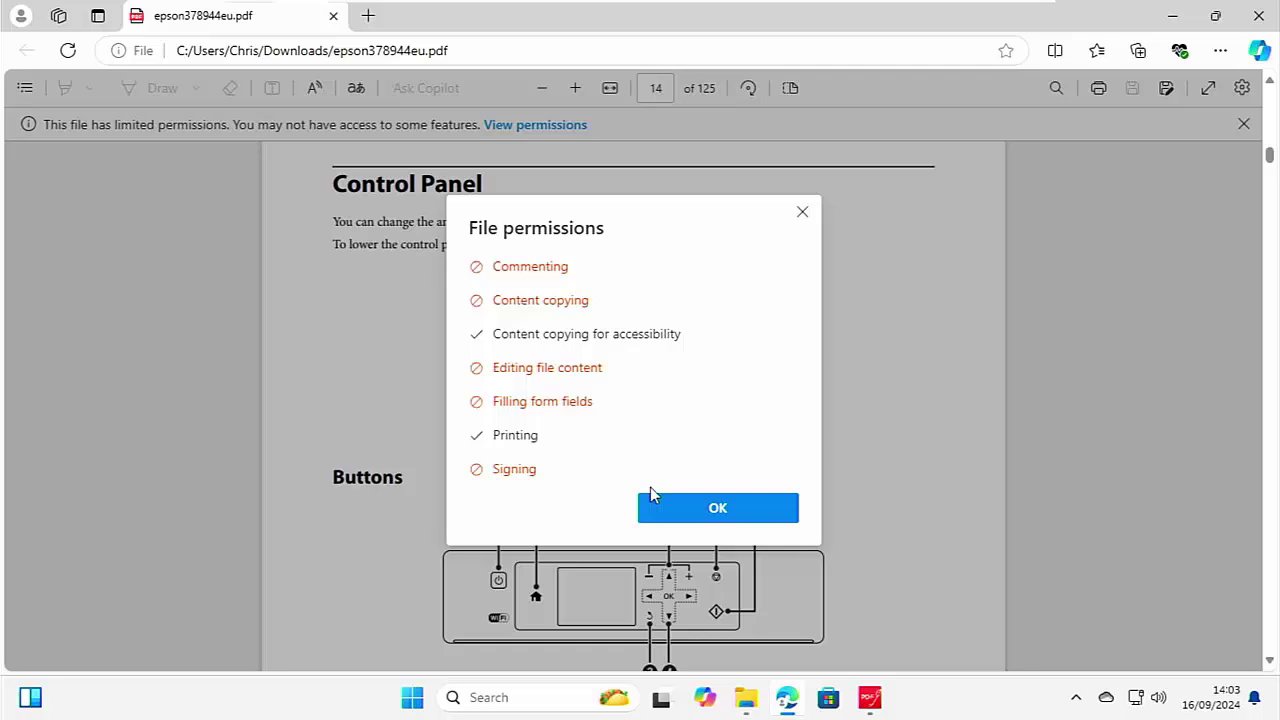
click(713, 510)
mouse_move(872, 704)
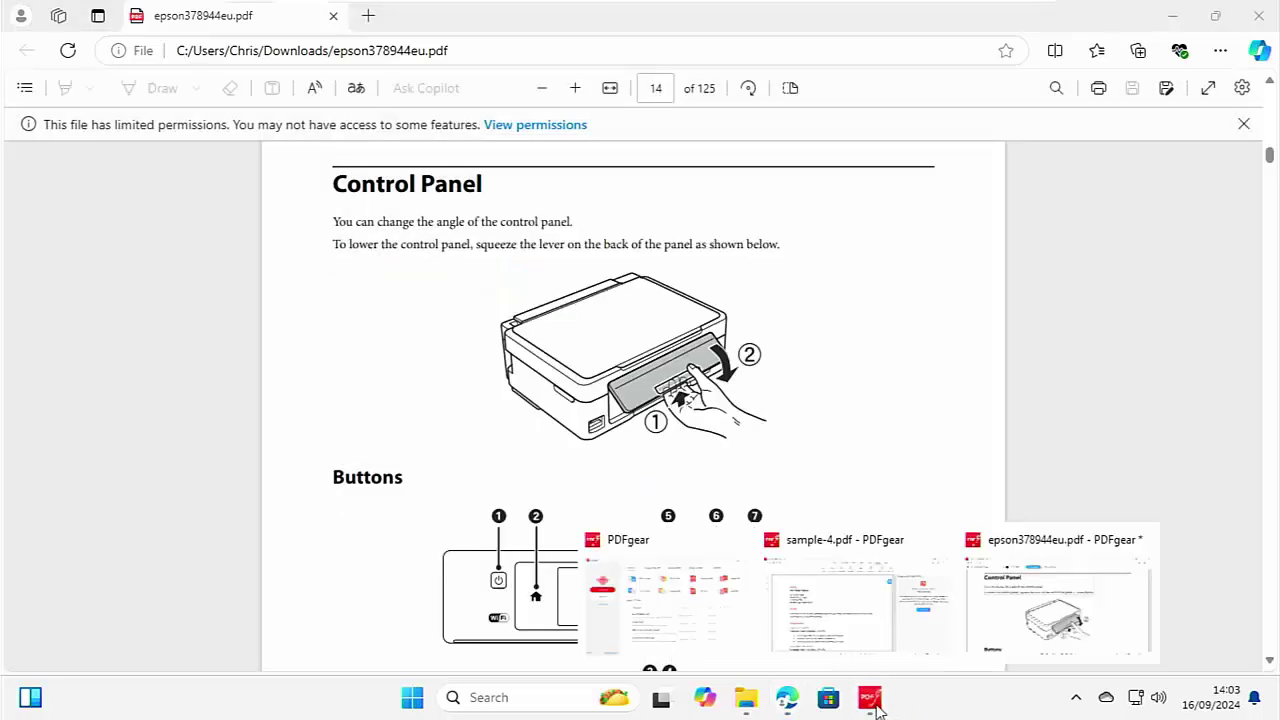
click(1008, 626)
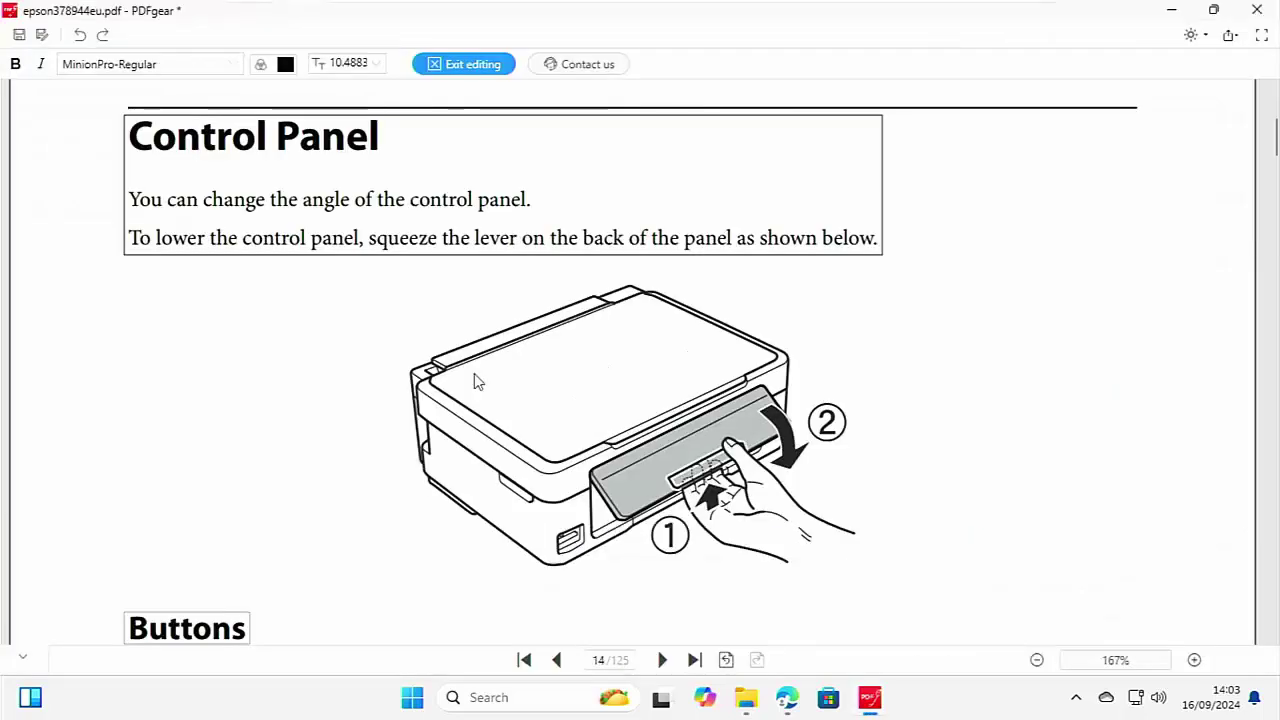
key(BackSpace)
key(BackSpace)
key(BackSpace)
key(BackSpace)
key(BackSpace)
key(BackSpace)
key(BackSpace)
key(BackSpace)
key(BackSpace)
key(BackSpace)
key(BackSpace)
key(BackSpace)
key(BackSpace)
key(BackSpace)
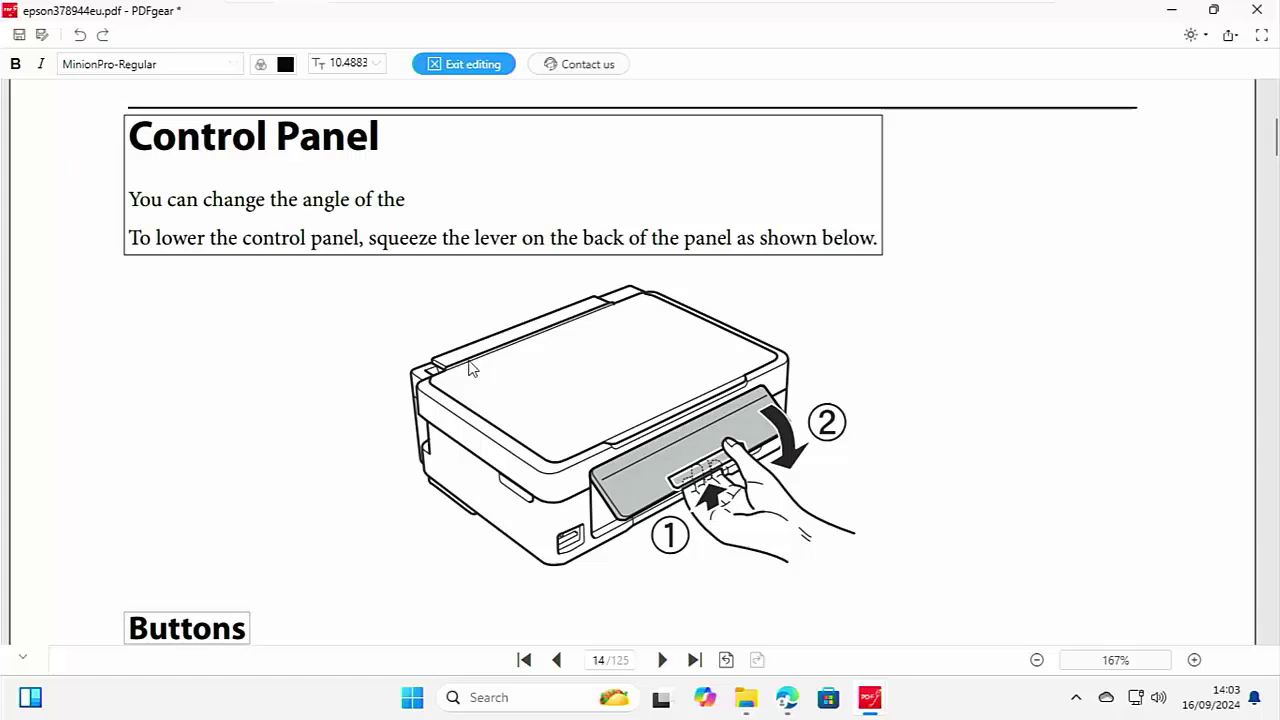
key(BackSpace)
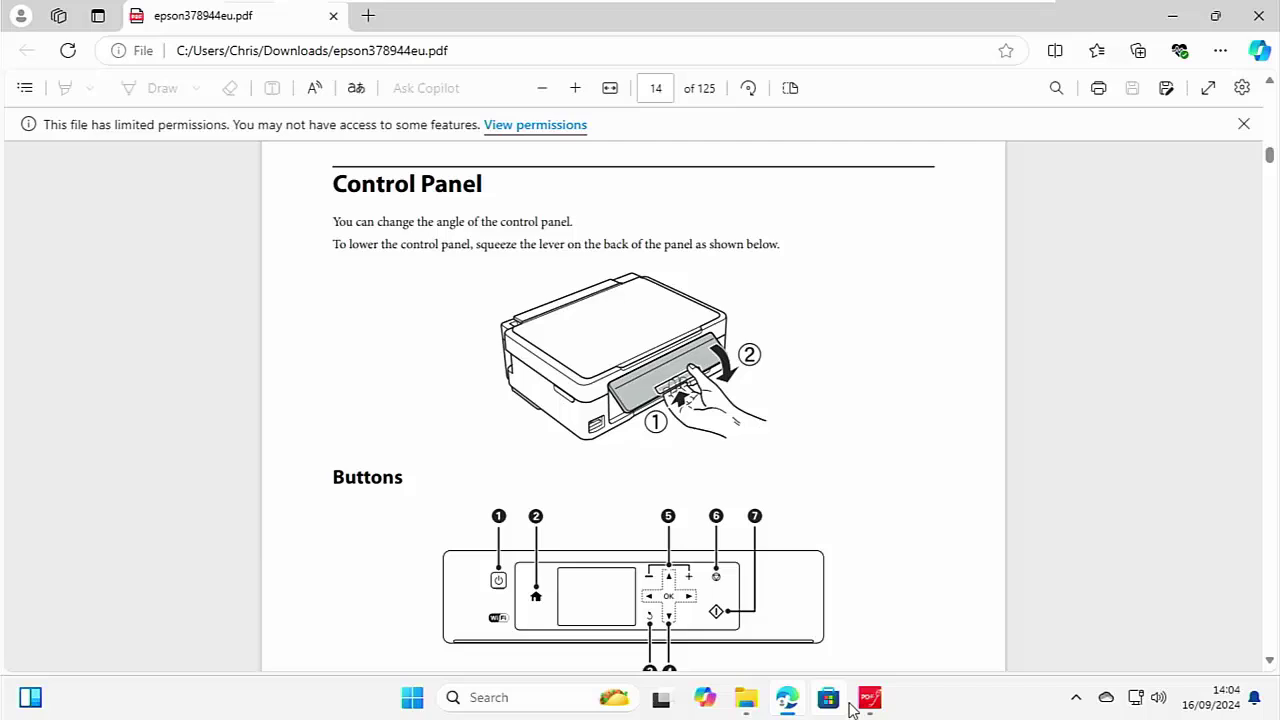
Step: In the Epson manual, change the page 15 heading 'Guide to the LCD Screen' to end in 'Panel'
click(880, 703)
click(987, 606)
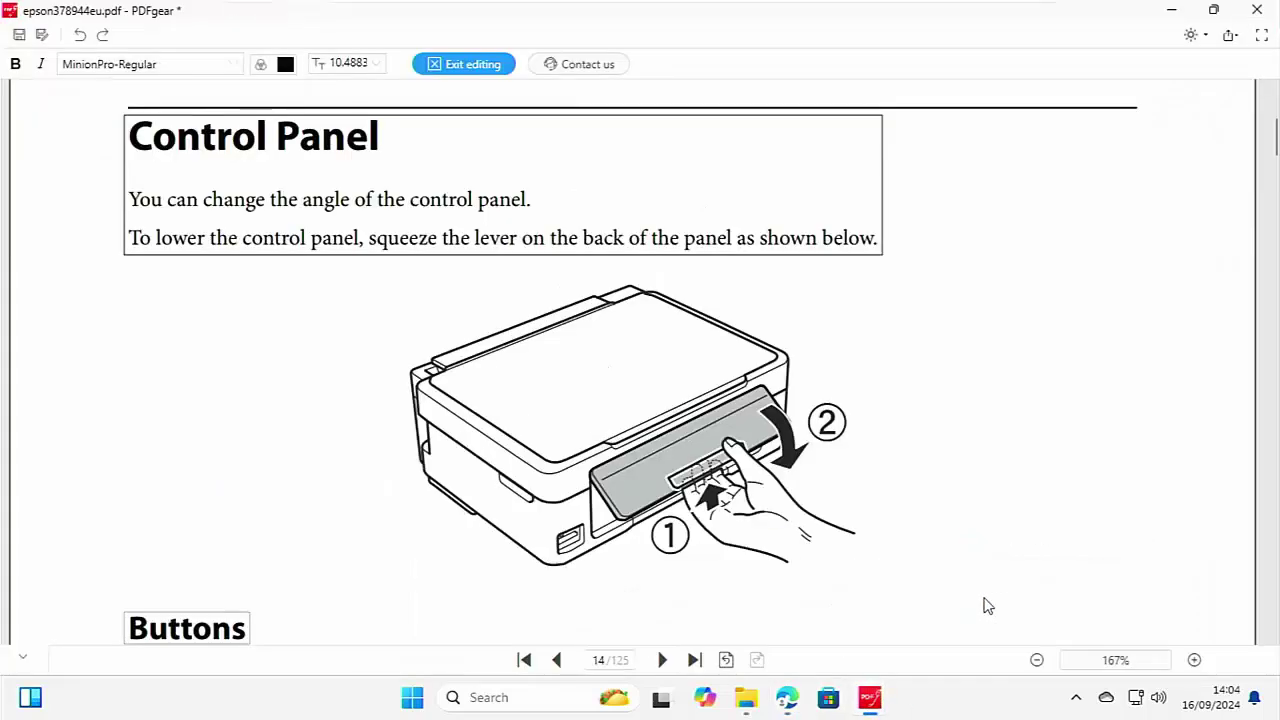
click(389, 133)
scroll(126, 266, down, 8)
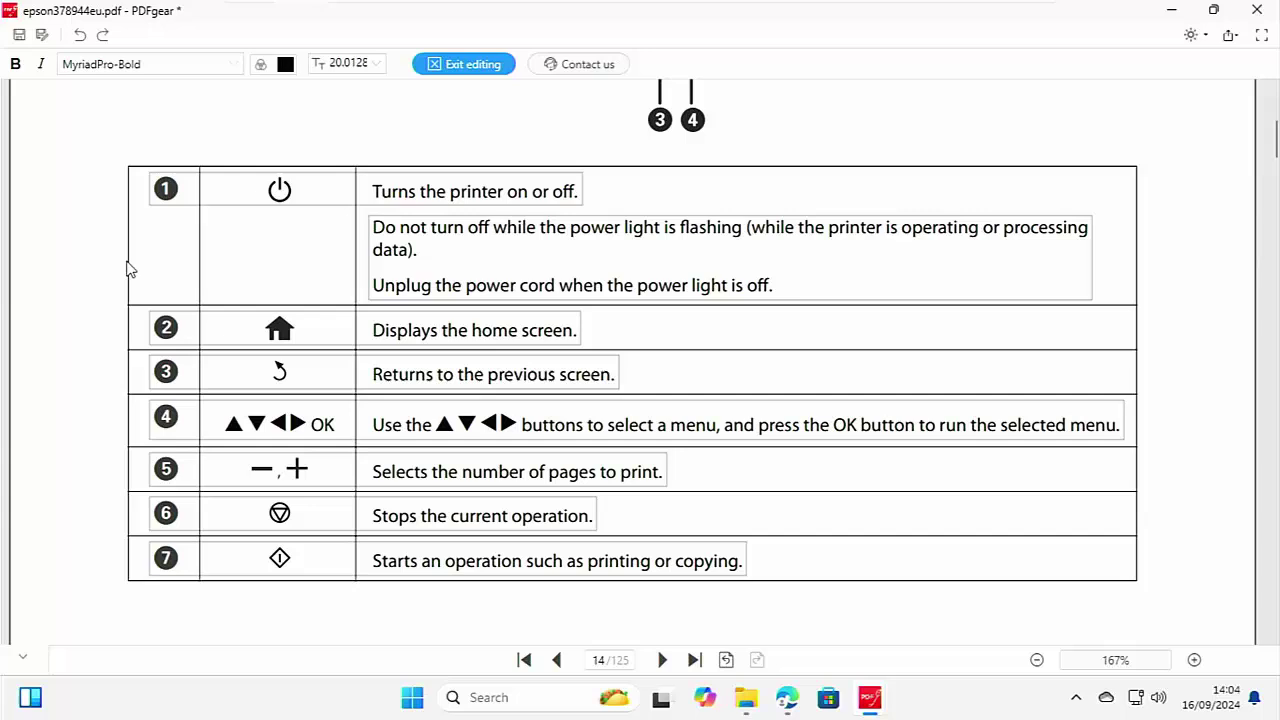
scroll(126, 266, down, 10)
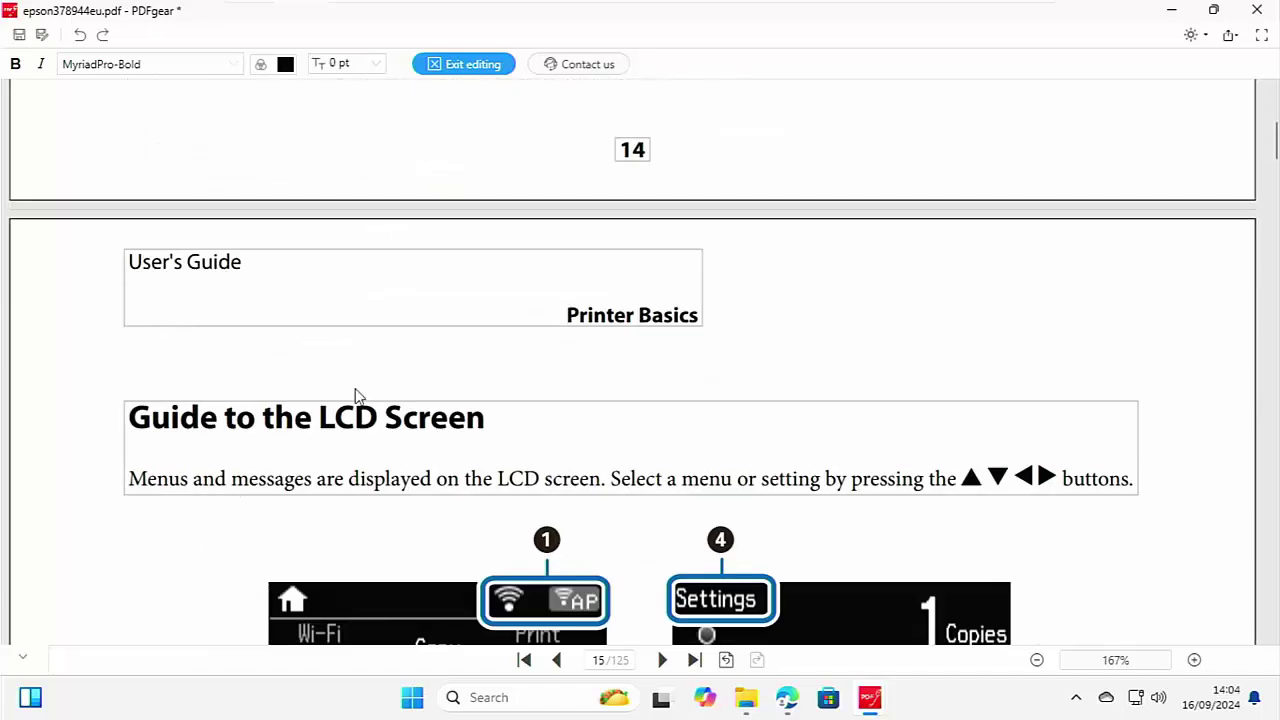
click(494, 424)
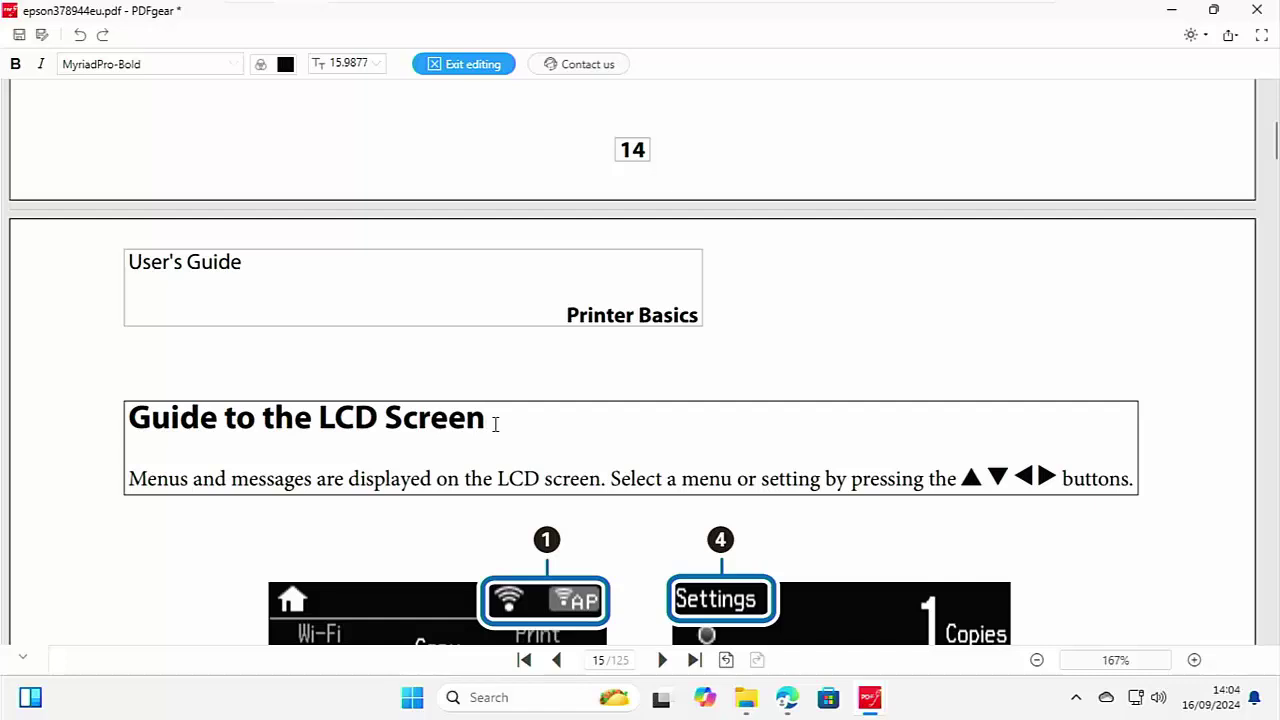
key(BackSpace)
key(BackSpace)
key(BackSpace)
key(BackSpace)
key(BackSpace)
key(BackSpace)
key(BackSpace)
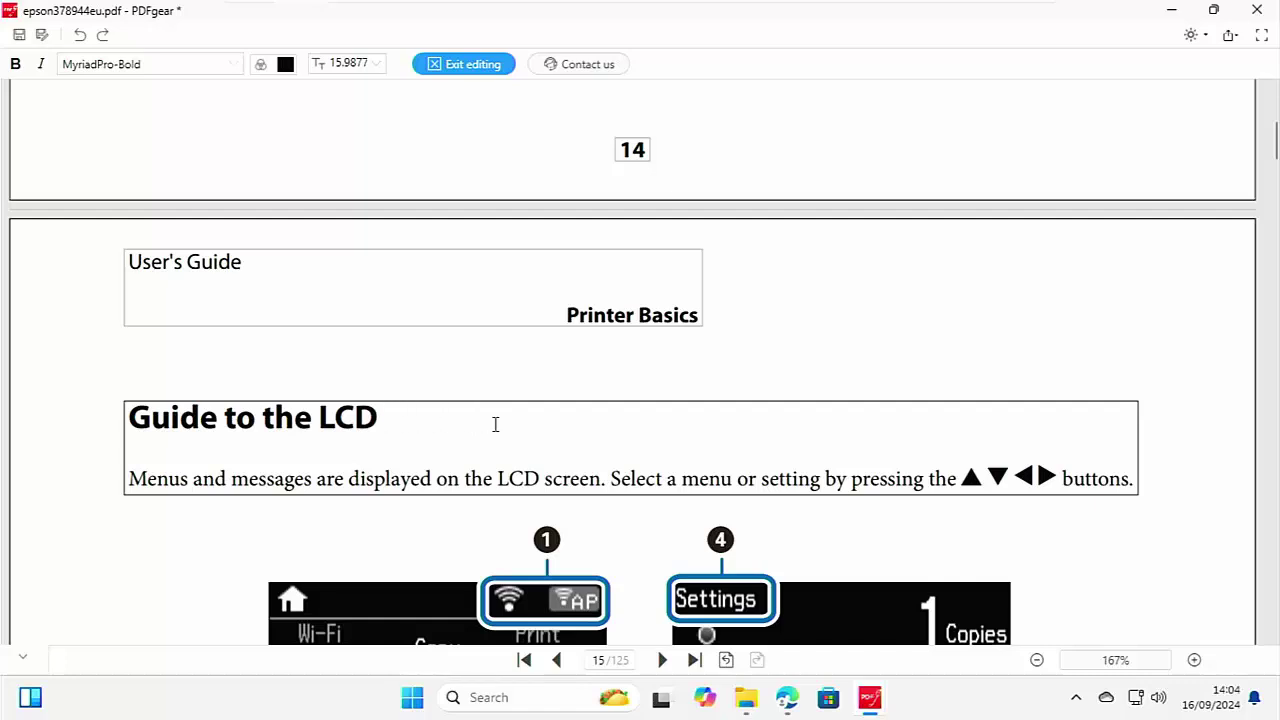
text(Panel)
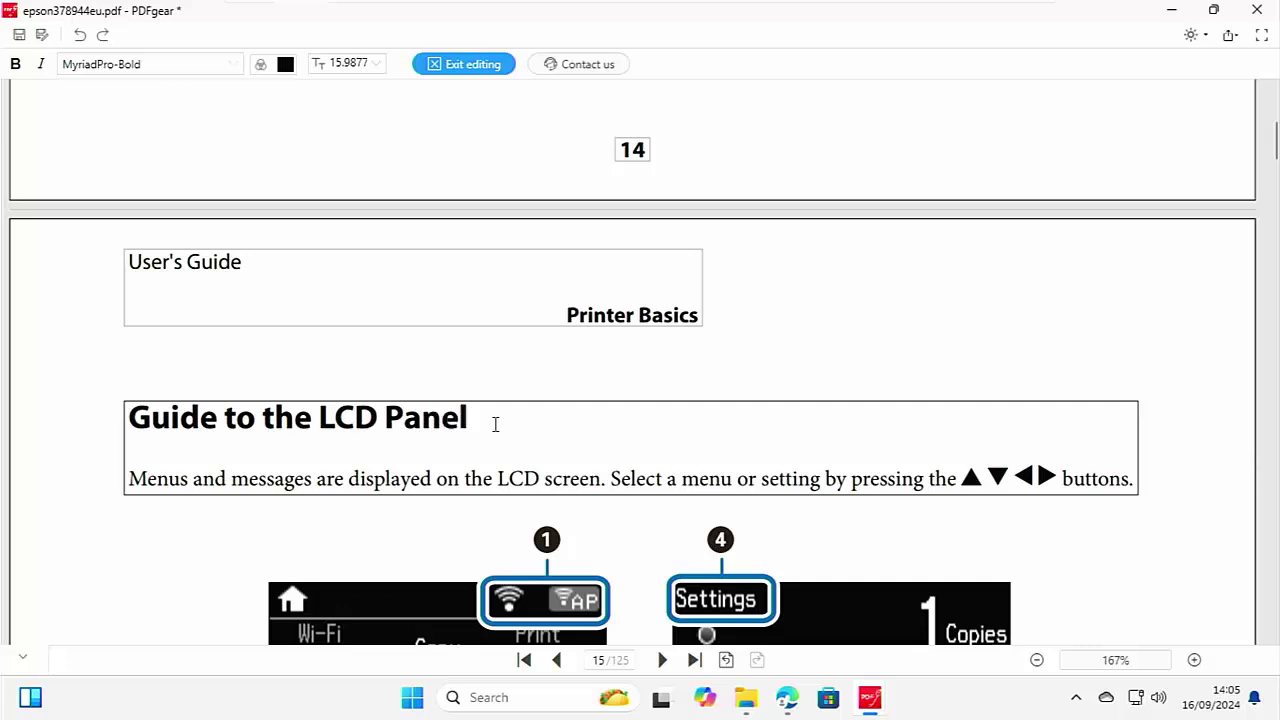
scroll(495, 424, down, 2)
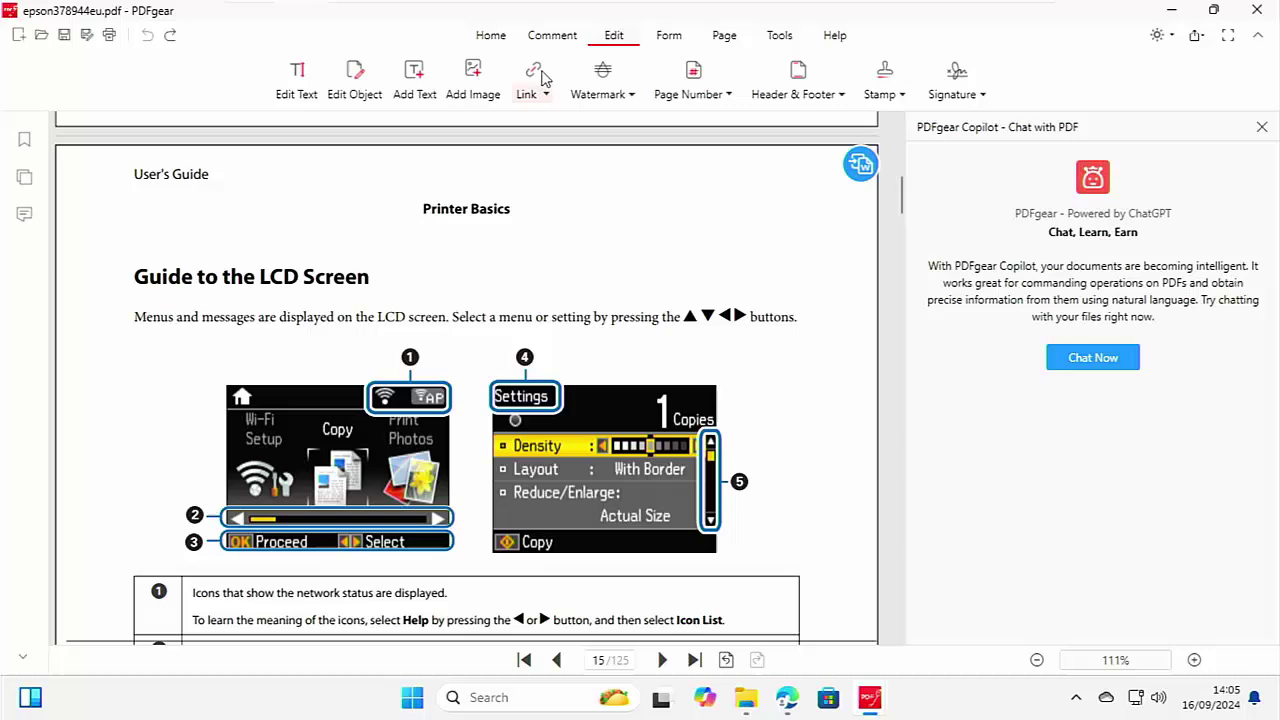
Step: Open the Tools ribbon's Convert dropdown to list formats like PDF to Word, Excel and HTML
click(788, 45)
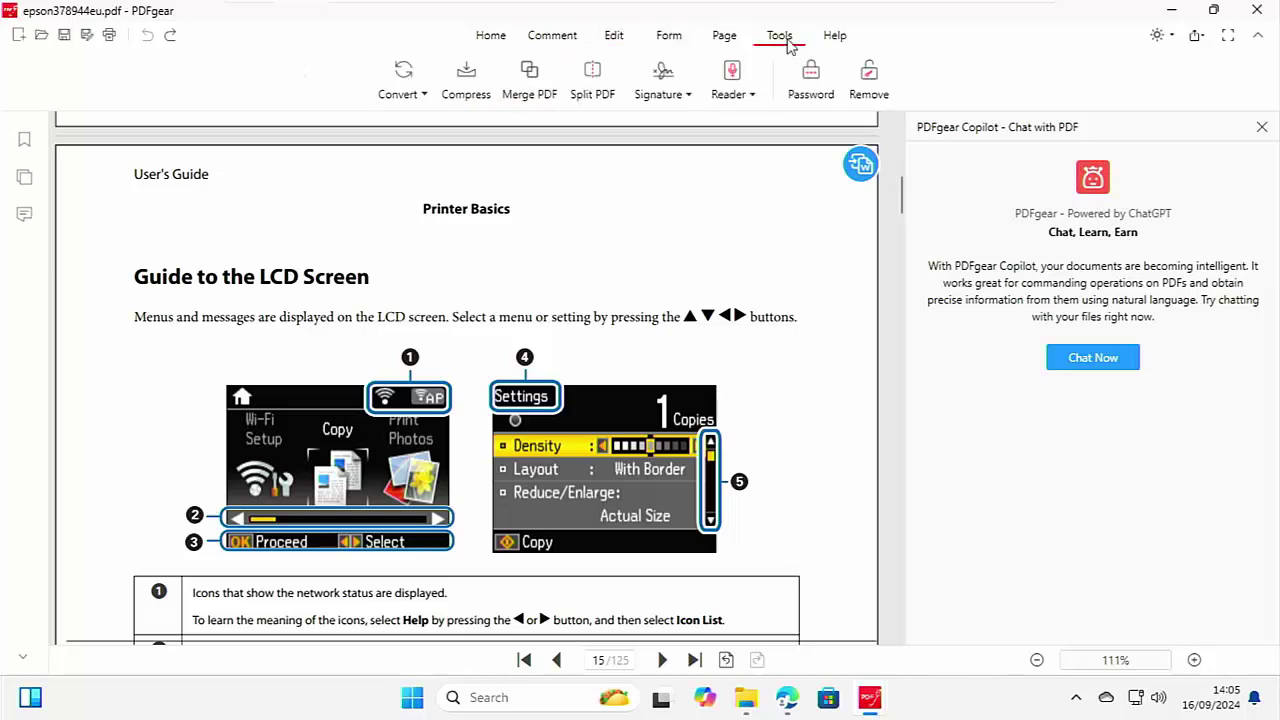
click(387, 84)
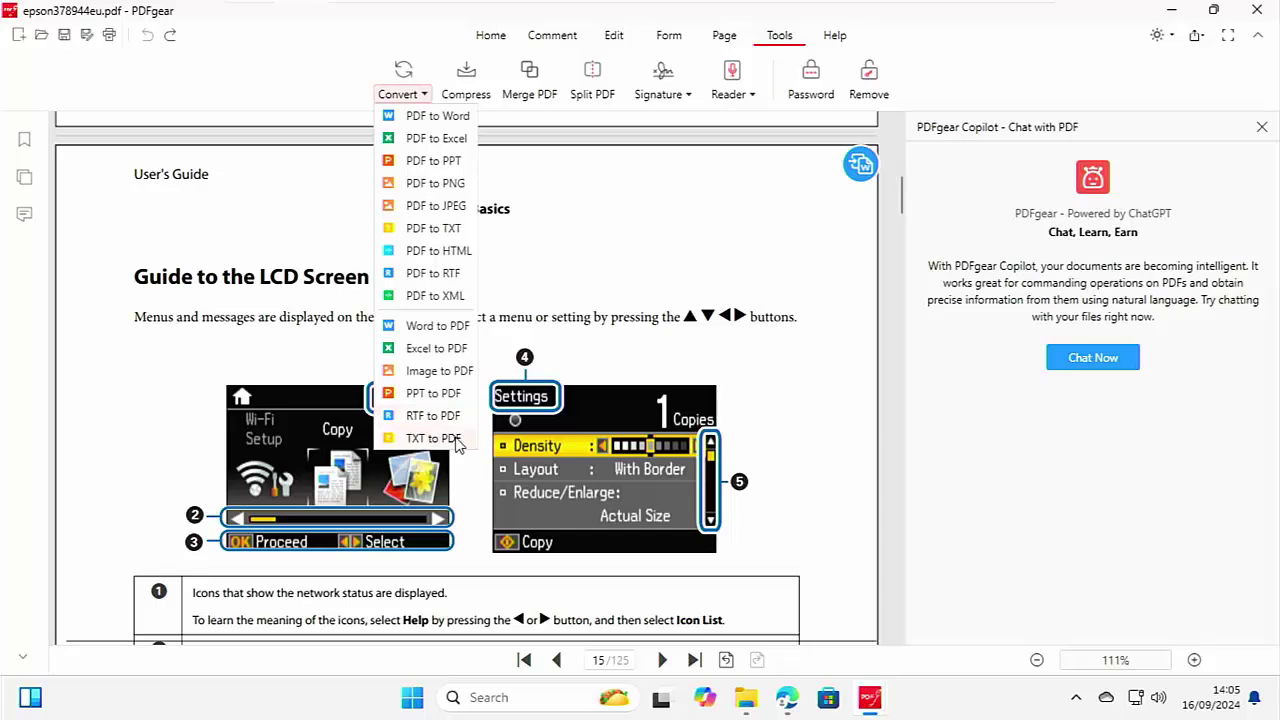
click(624, 218)
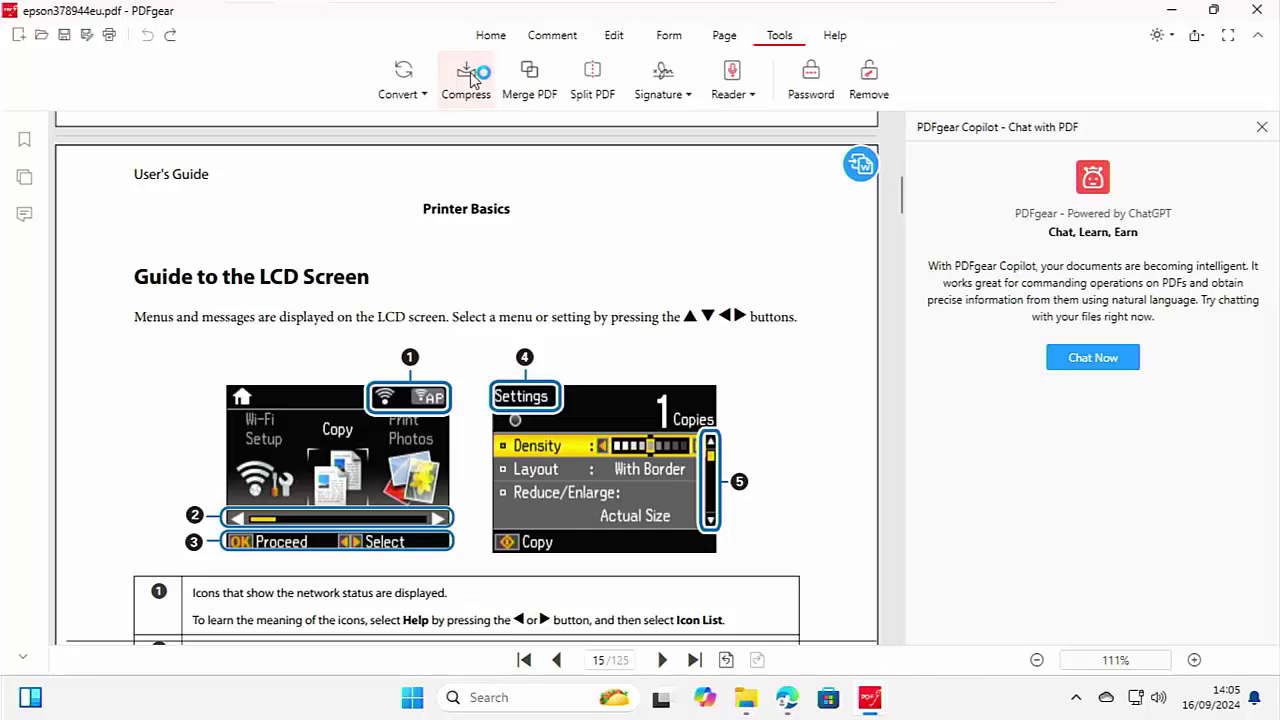
click(466, 78)
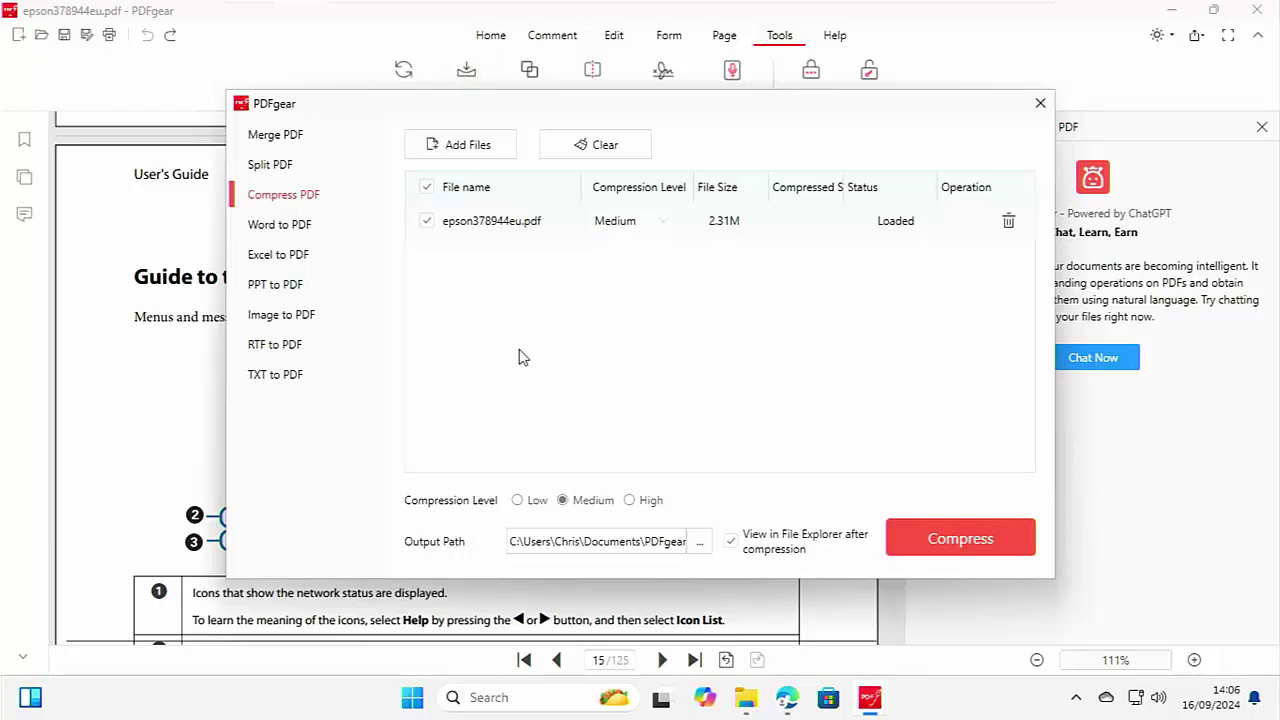
click(1039, 104)
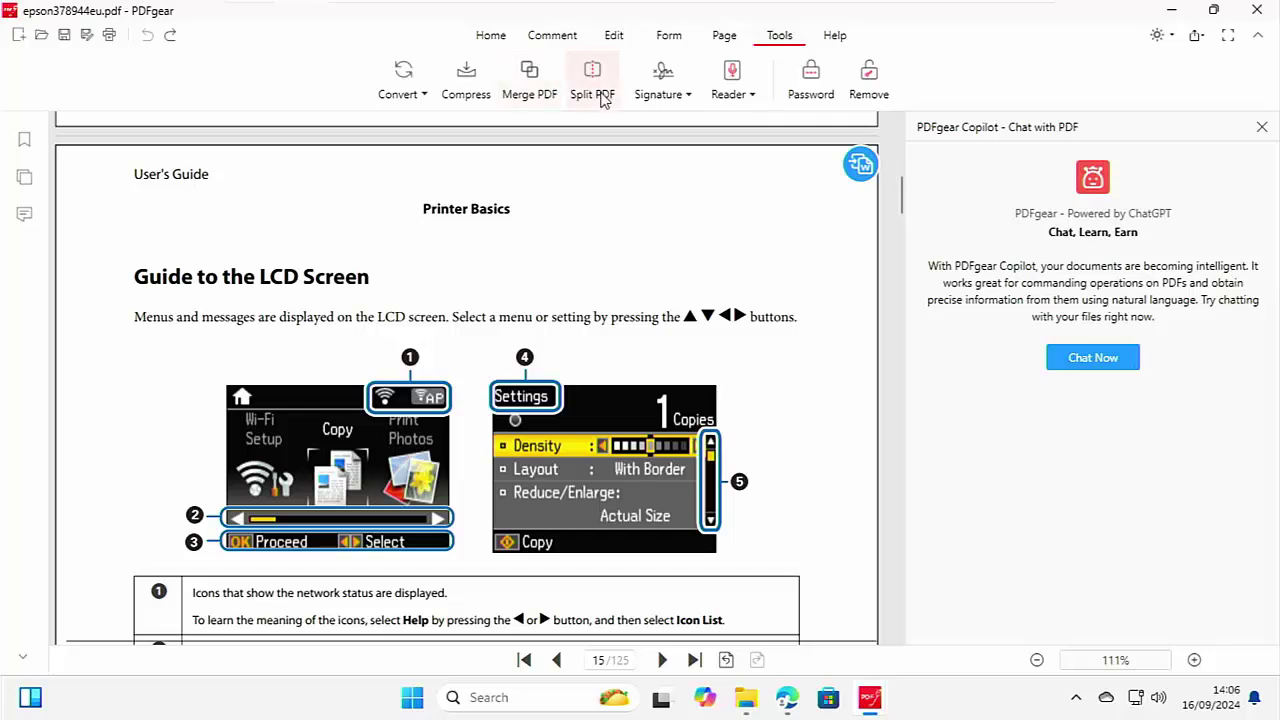
Step: Browse the Signature and Reader options, cancel the password removal, and return to the Home tools
click(679, 106)
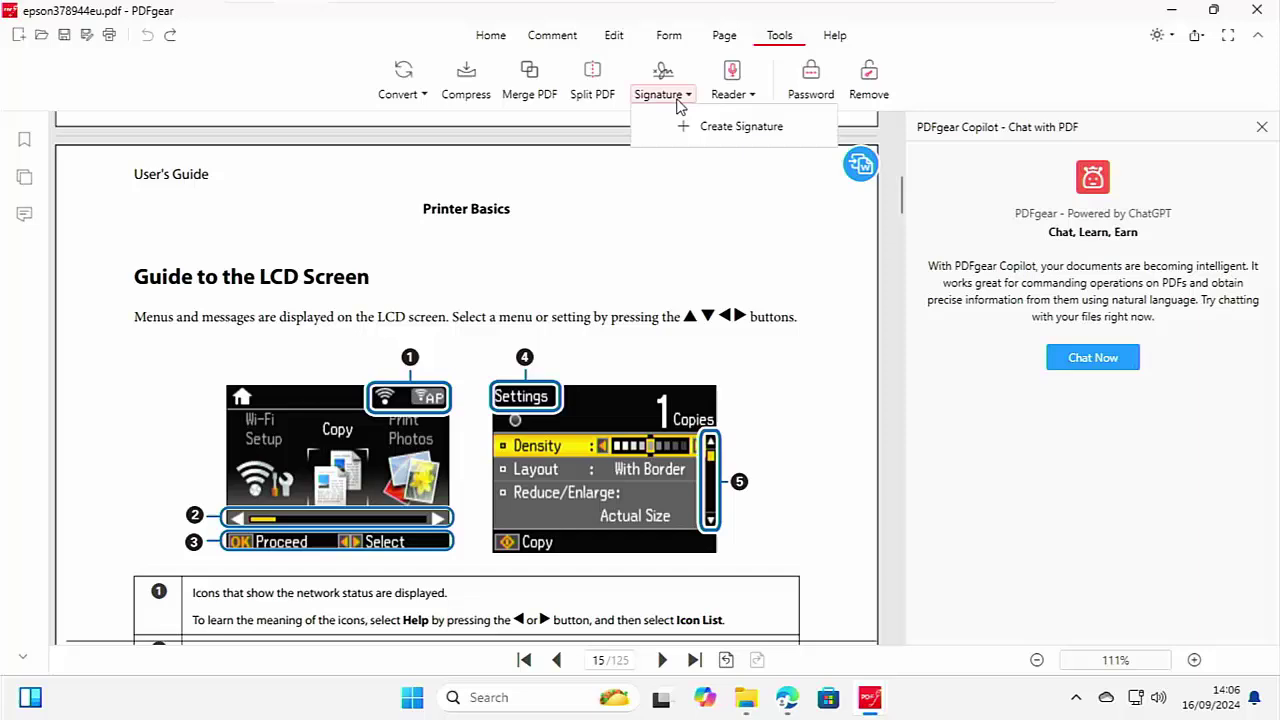
click(748, 94)
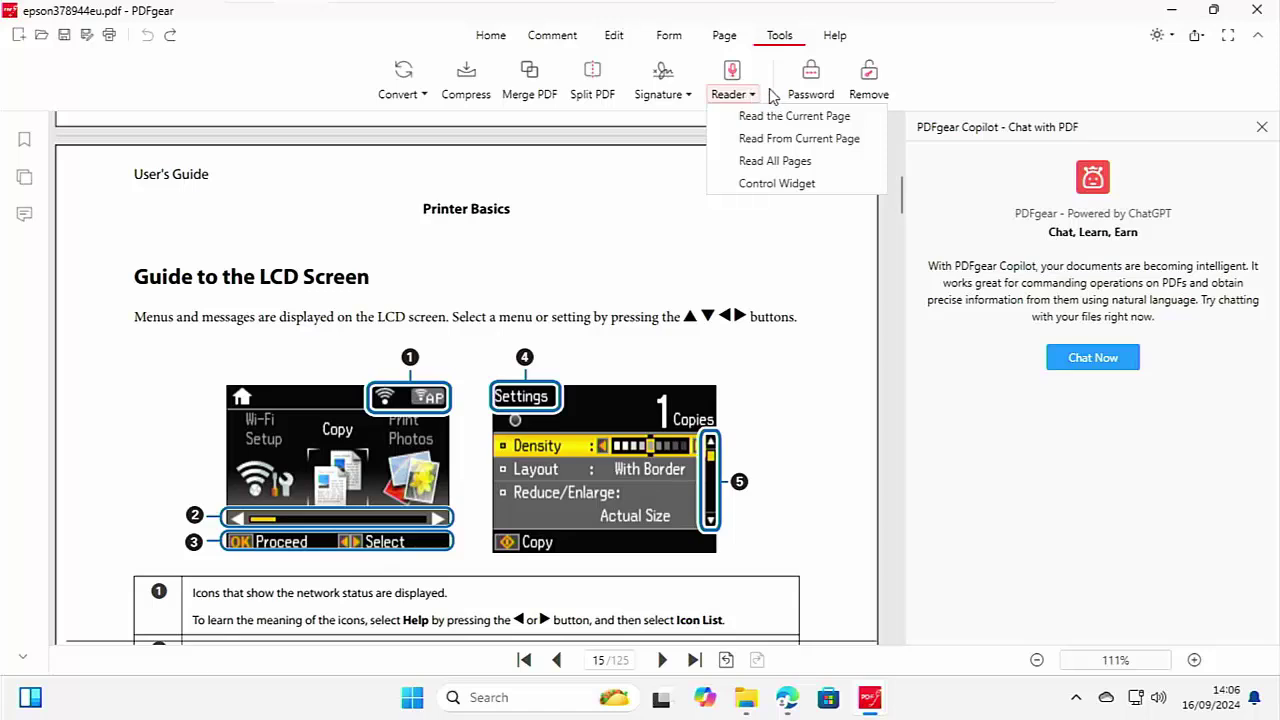
click(870, 80)
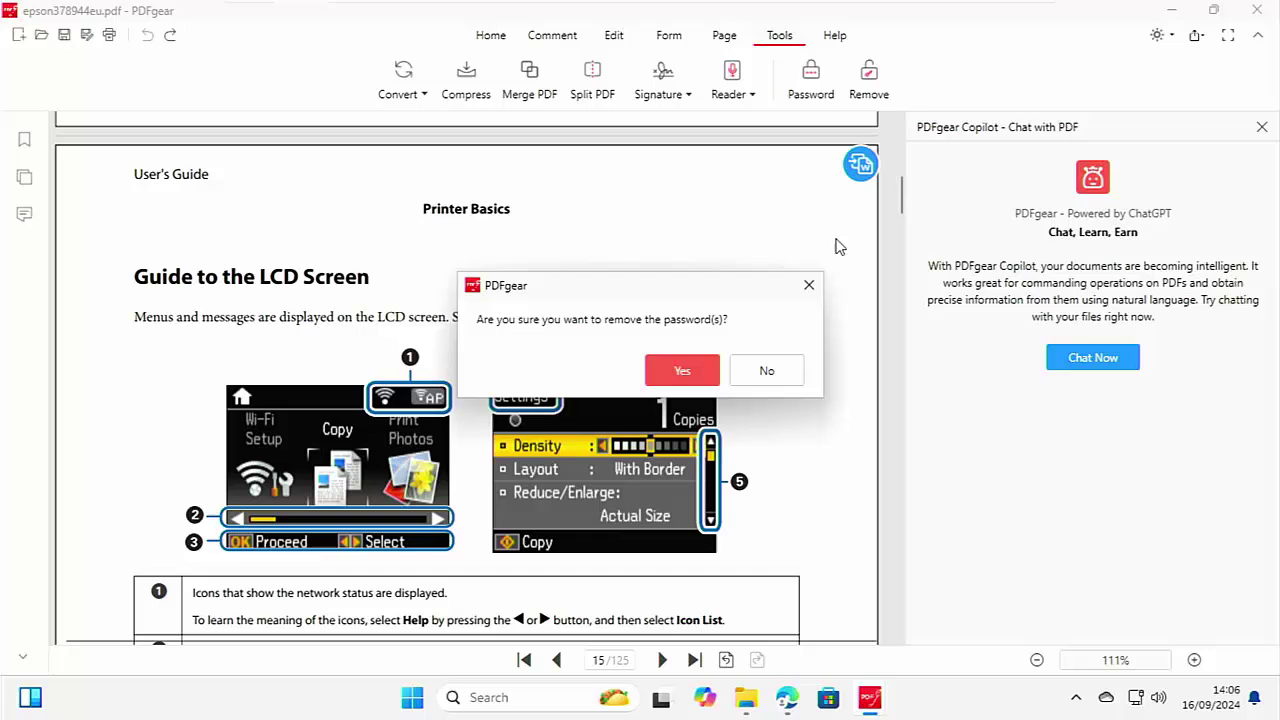
click(766, 370)
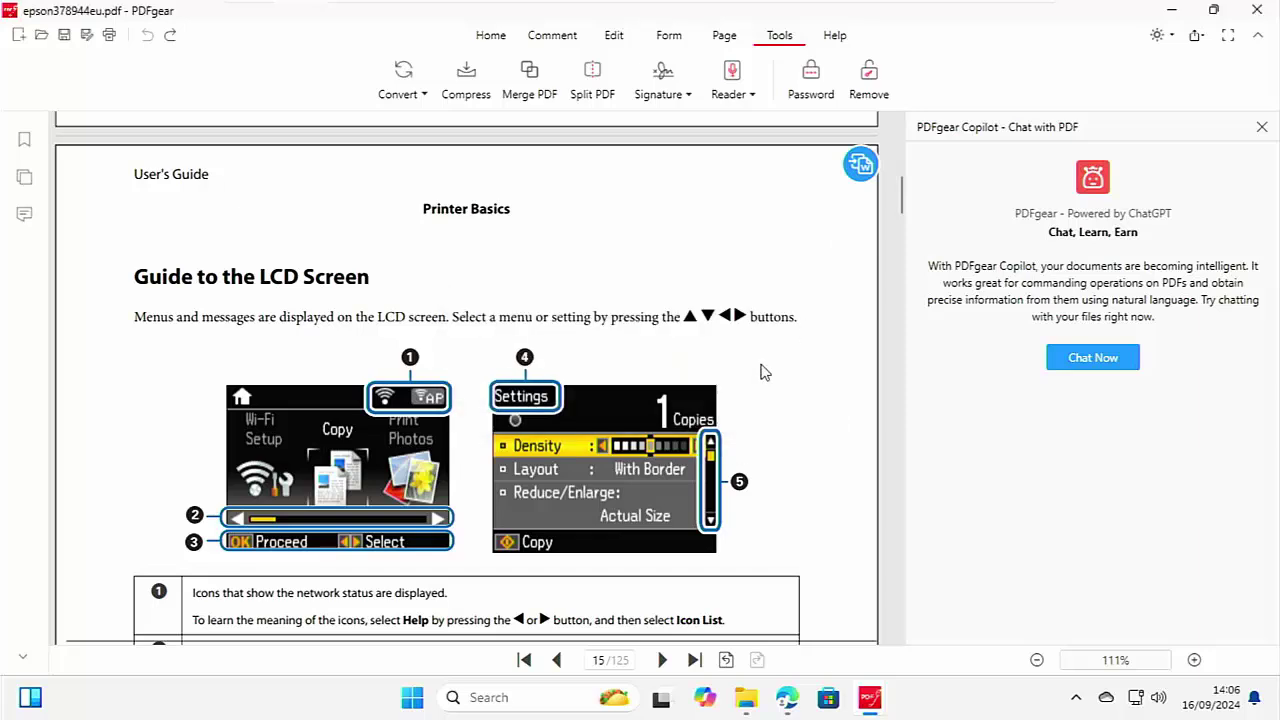
click(491, 36)
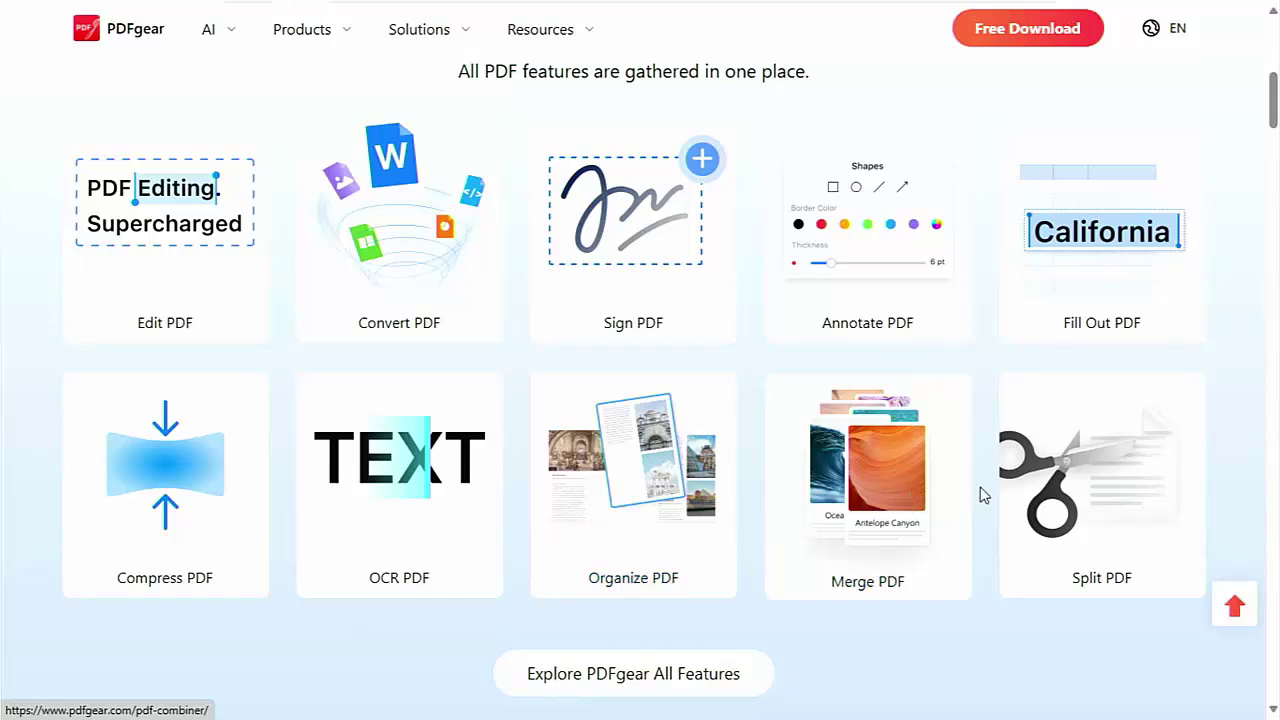
Step: Scroll the PDFgear features page to locate the 'Is PDFgear Really Free' article
scroll(980, 494, down, 2)
scroll(985, 494, up, 1)
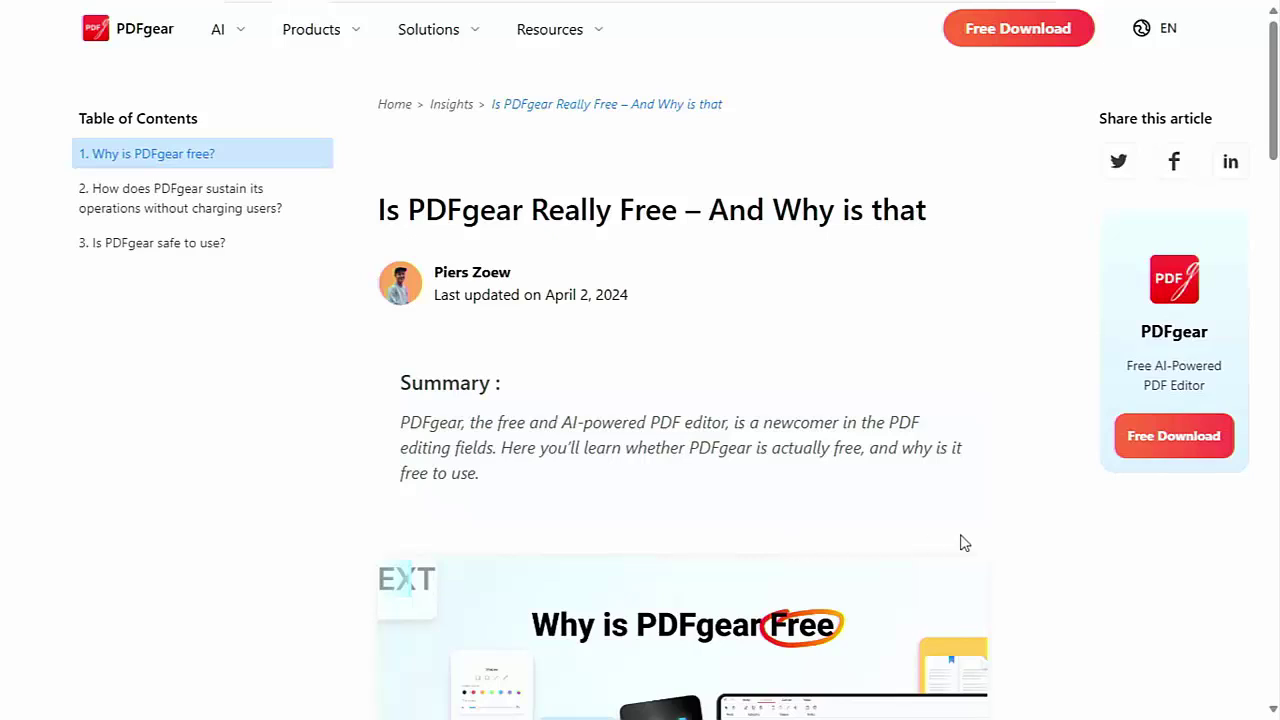
Step: Scroll down the article to its 'Why is PDFgear free?' section
scroll(963, 540, down, 4)
scroll(963, 540, down, 2)
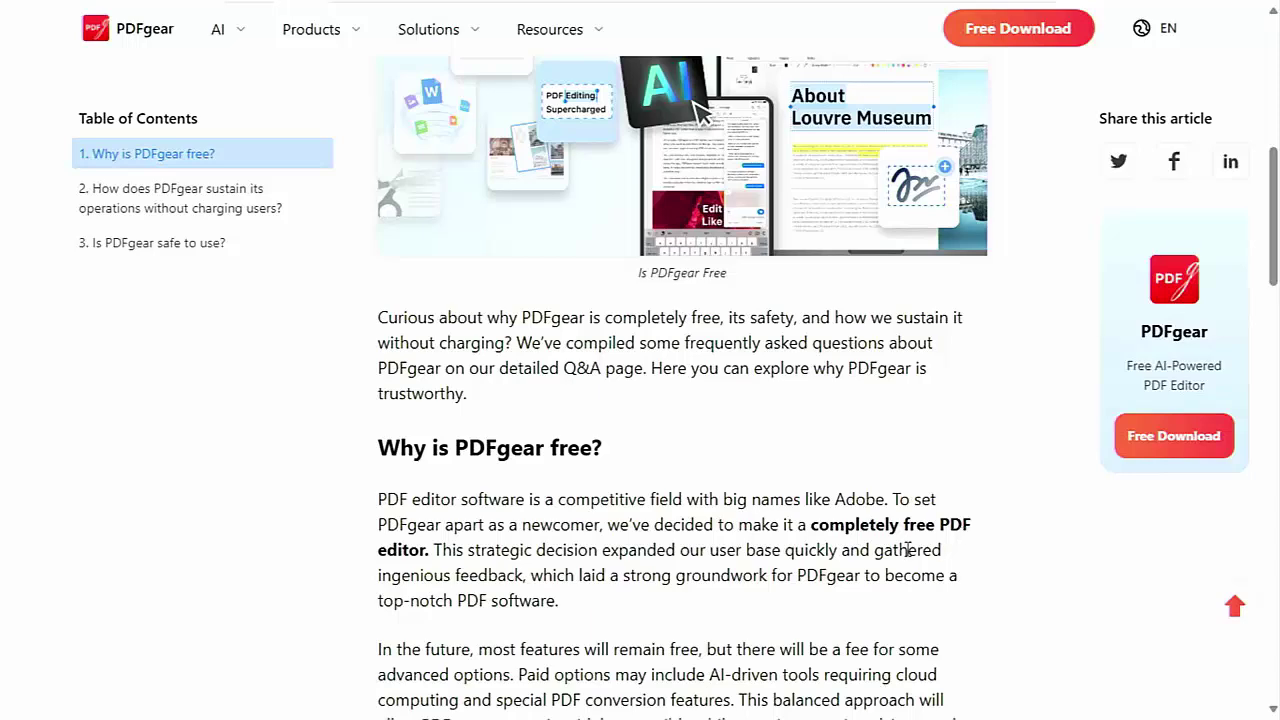
scroll(875, 505, down, 2)
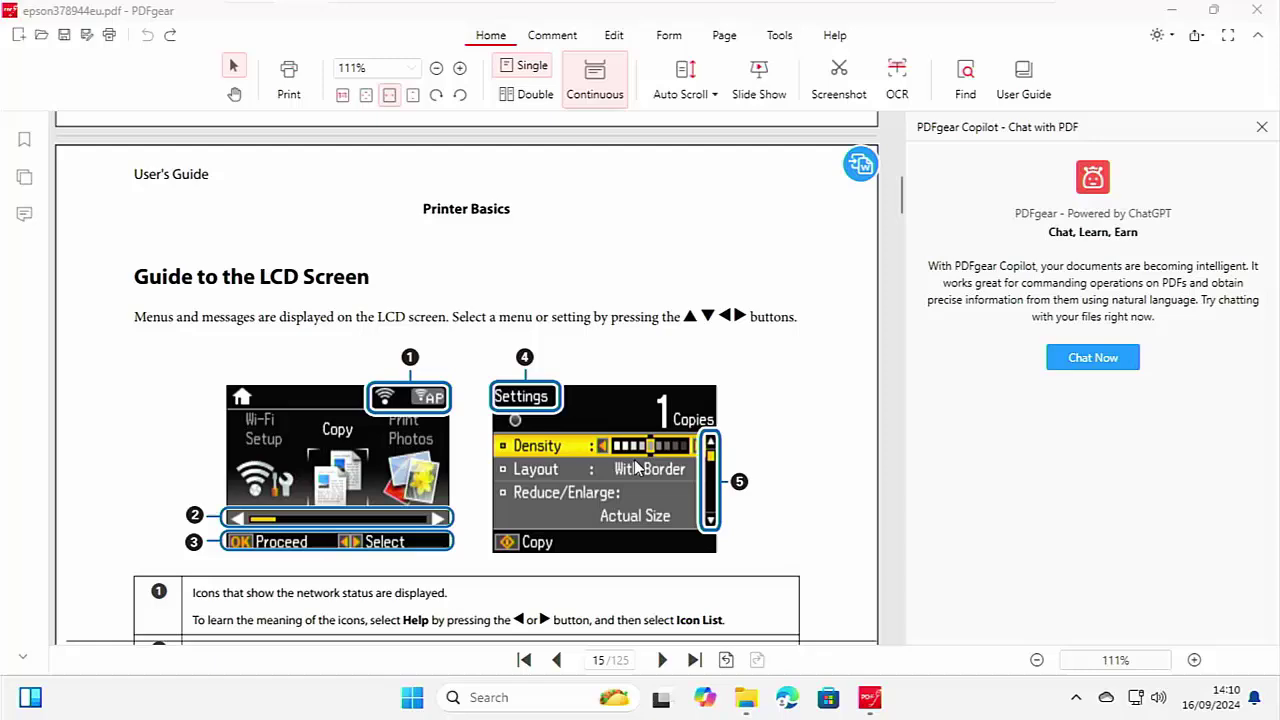
Step: Scroll to page 17's Printer Basics and Scan Mode tables and show the Edit ribbon
scroll(616, 456, down, 4)
scroll(616, 456, down, 3)
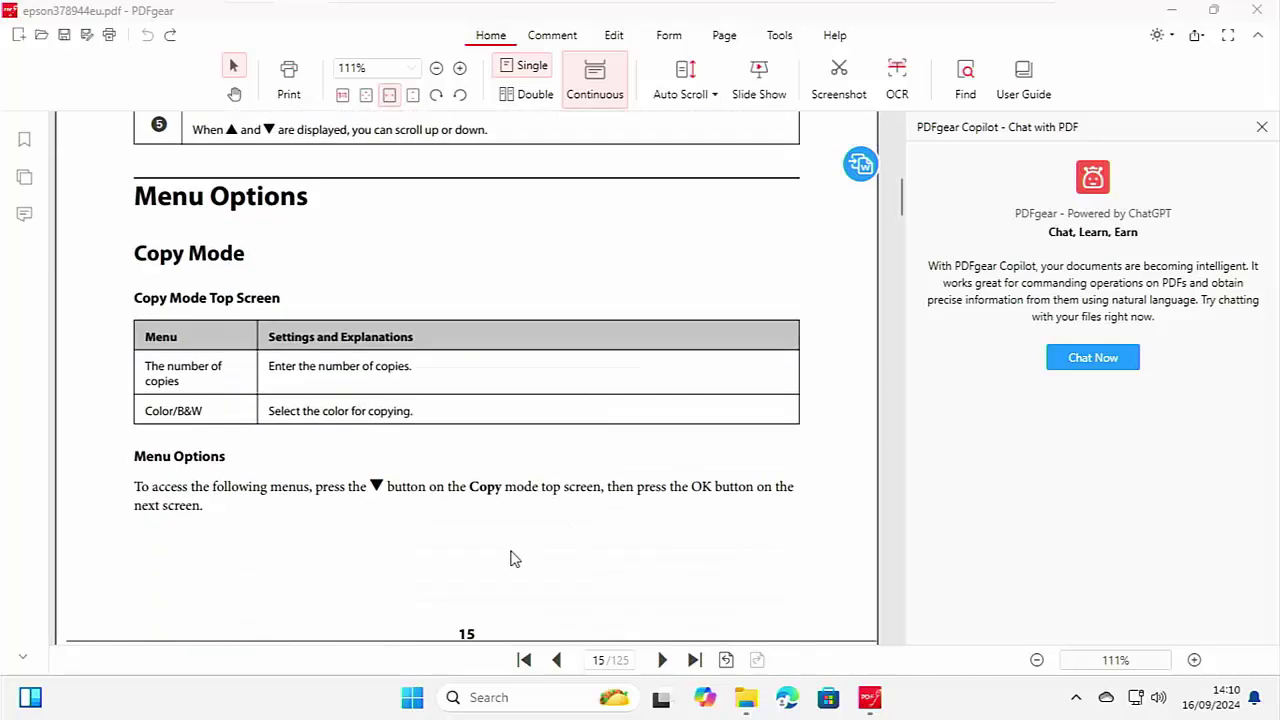
scroll(520, 554, down, 6)
scroll(510, 560, down, 3)
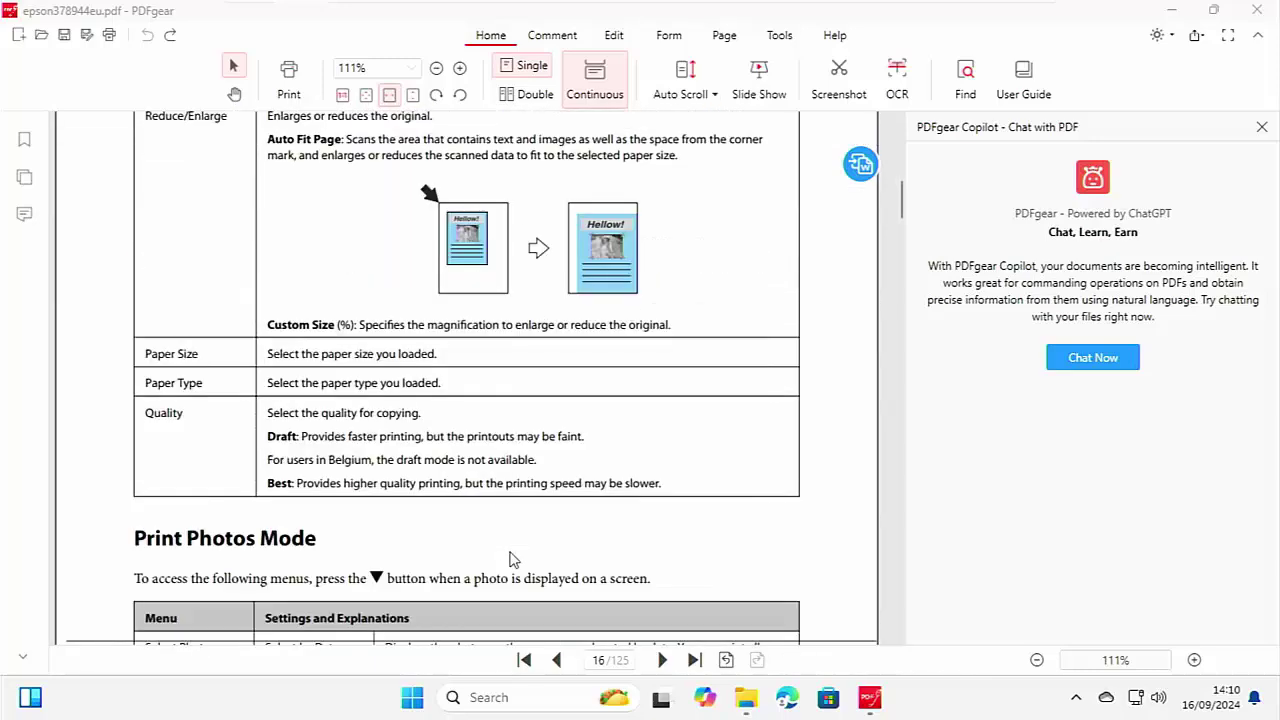
scroll(510, 560, down, 2)
scroll(510, 560, down, 2)
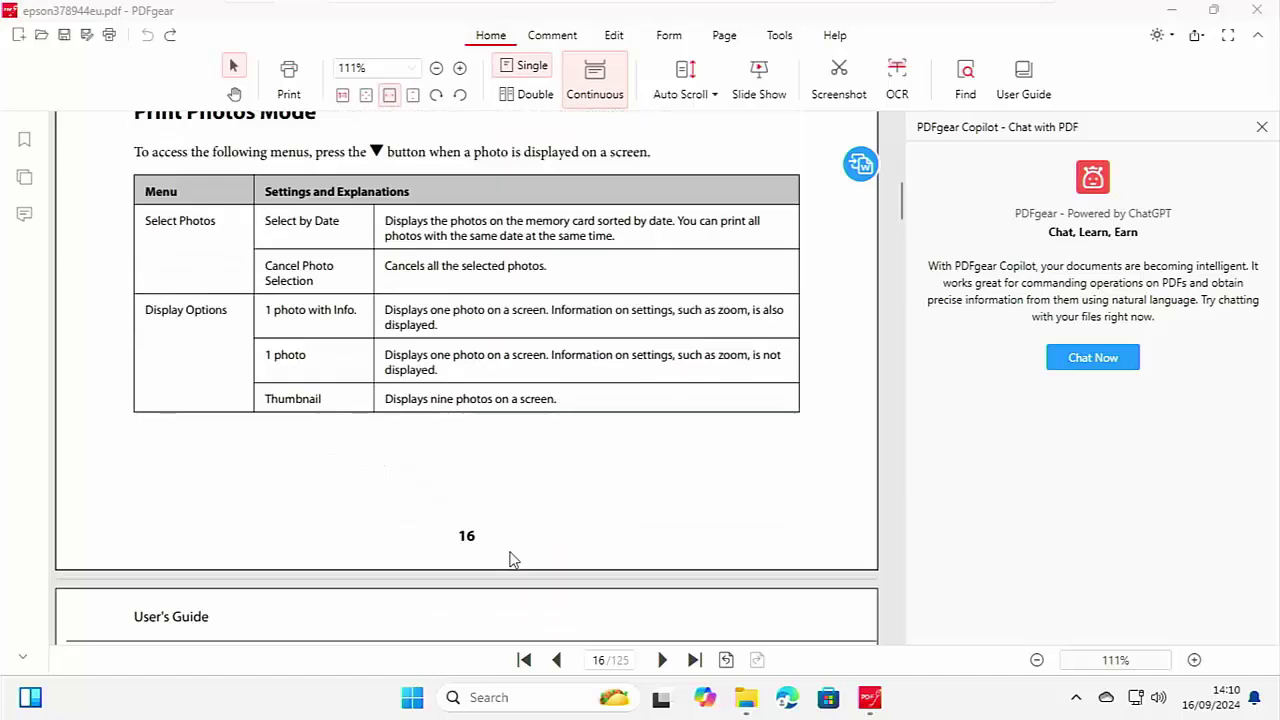
scroll(510, 560, down, 6)
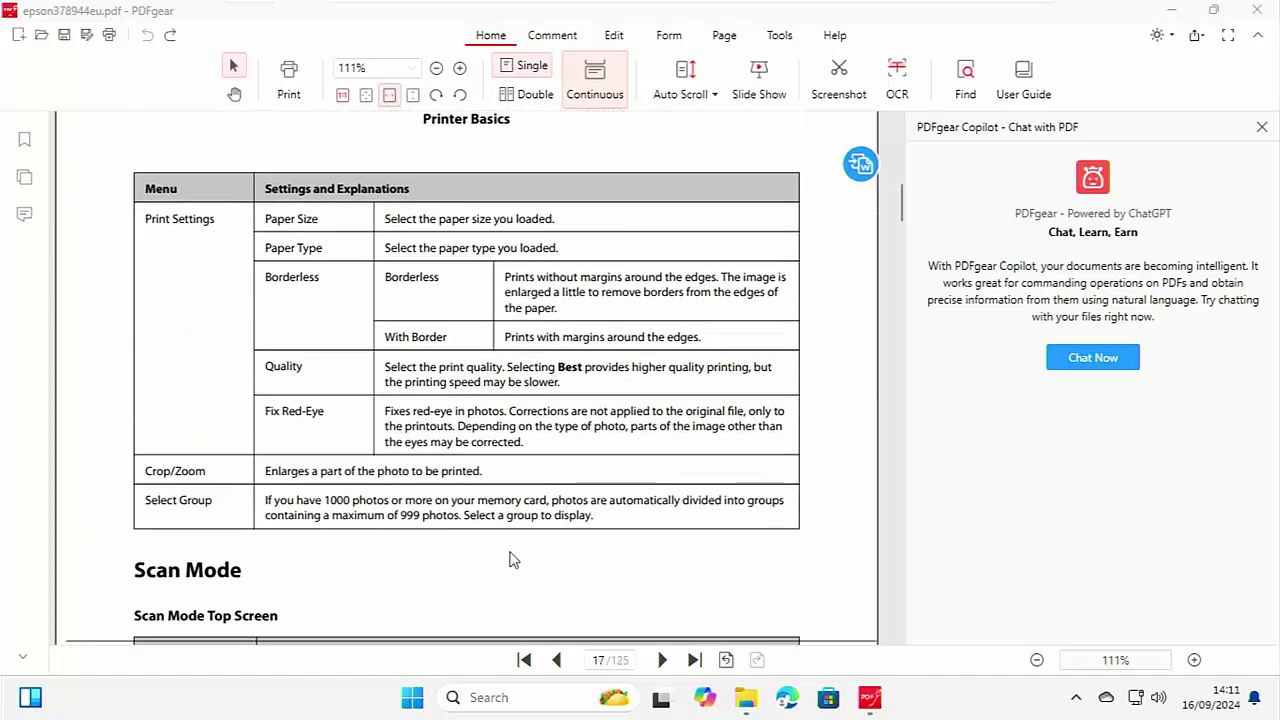
scroll(510, 560, down, 2)
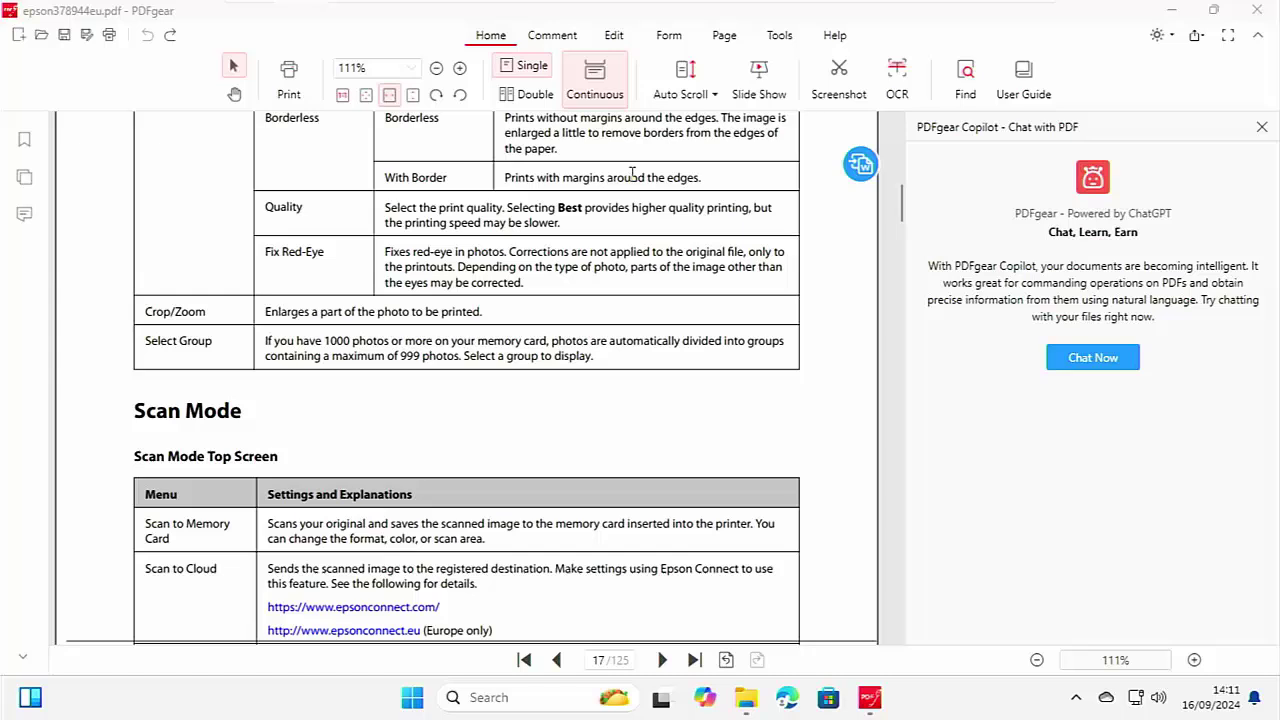
click(612, 36)
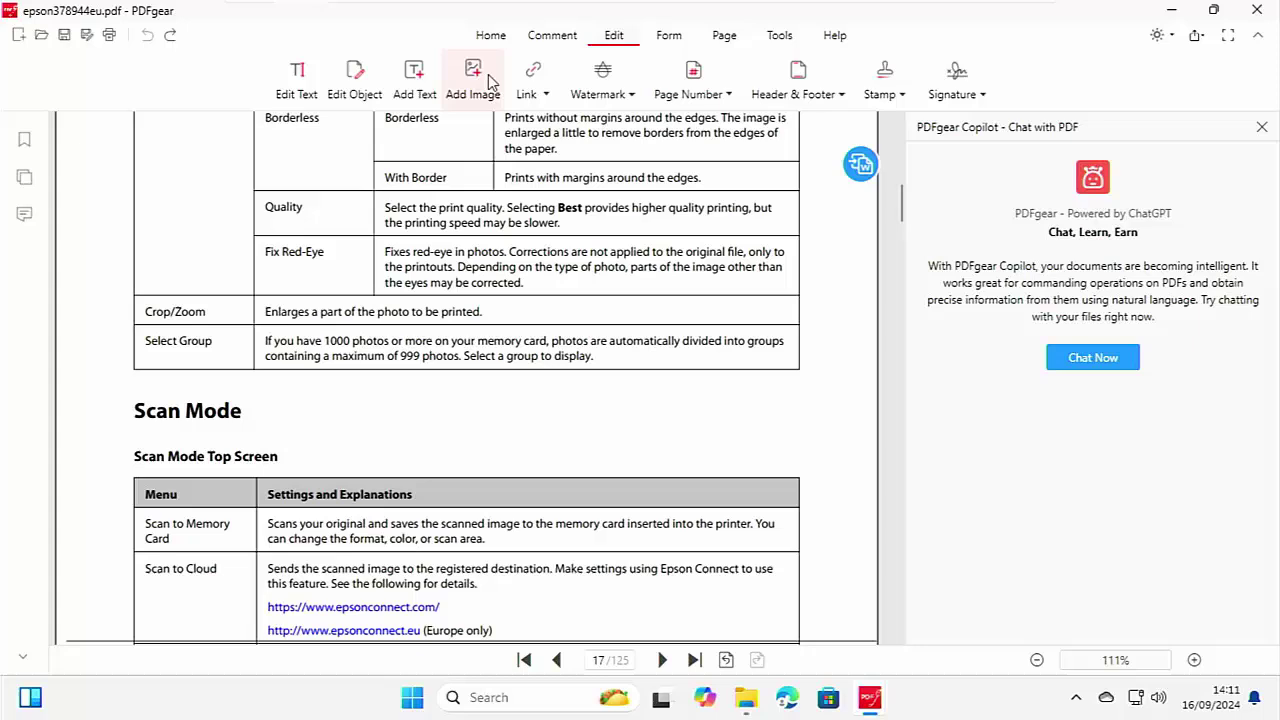
Step: Look over the Page Number and Header & Footer options, then dismiss them
click(731, 95)
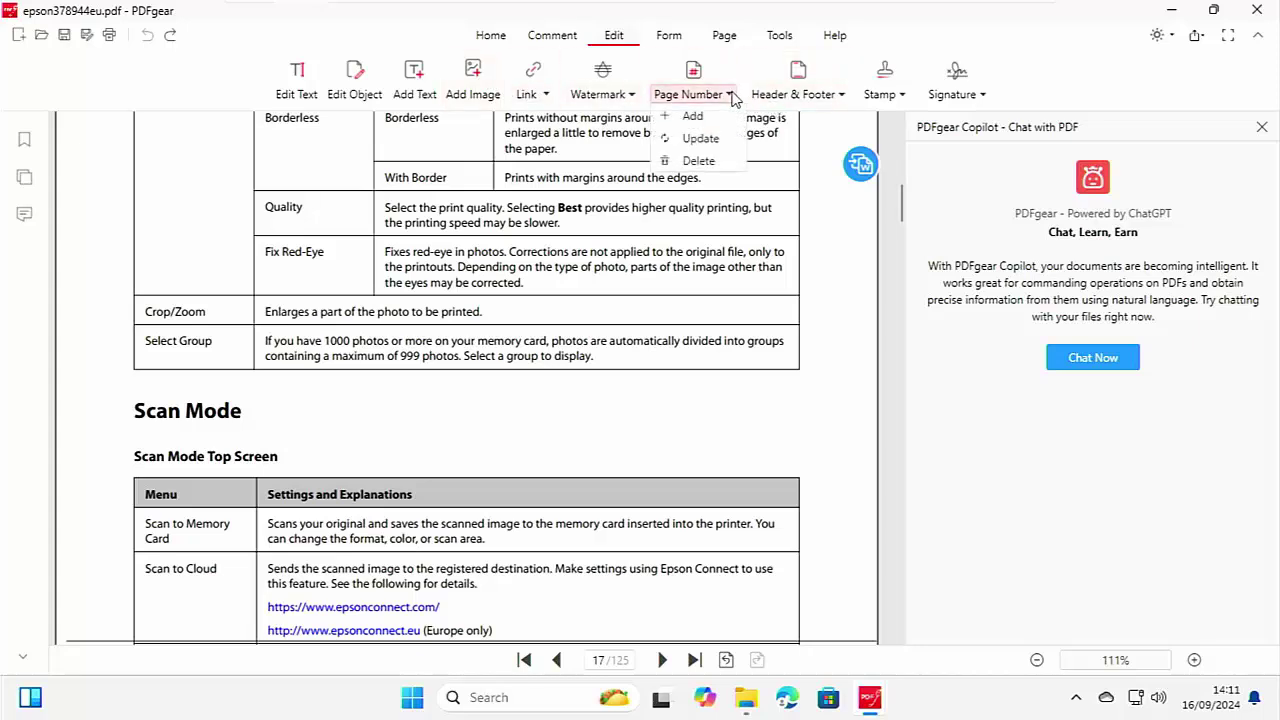
click(790, 95)
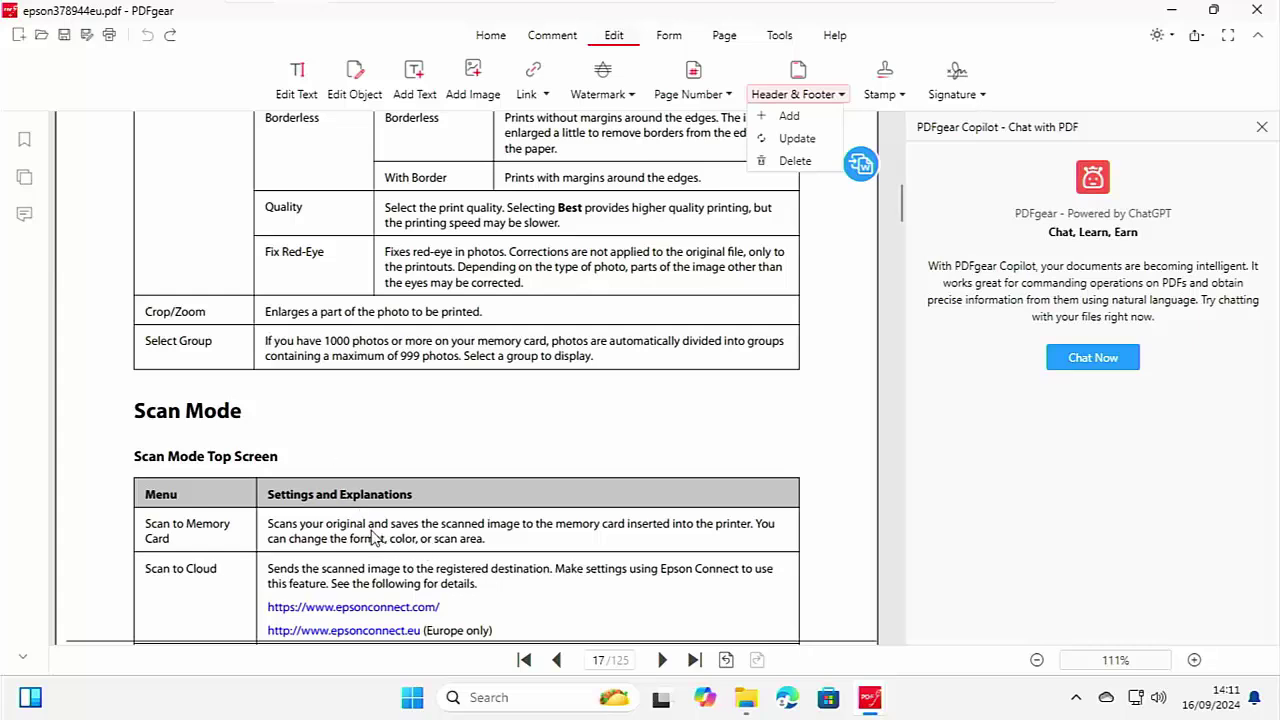
click(272, 452)
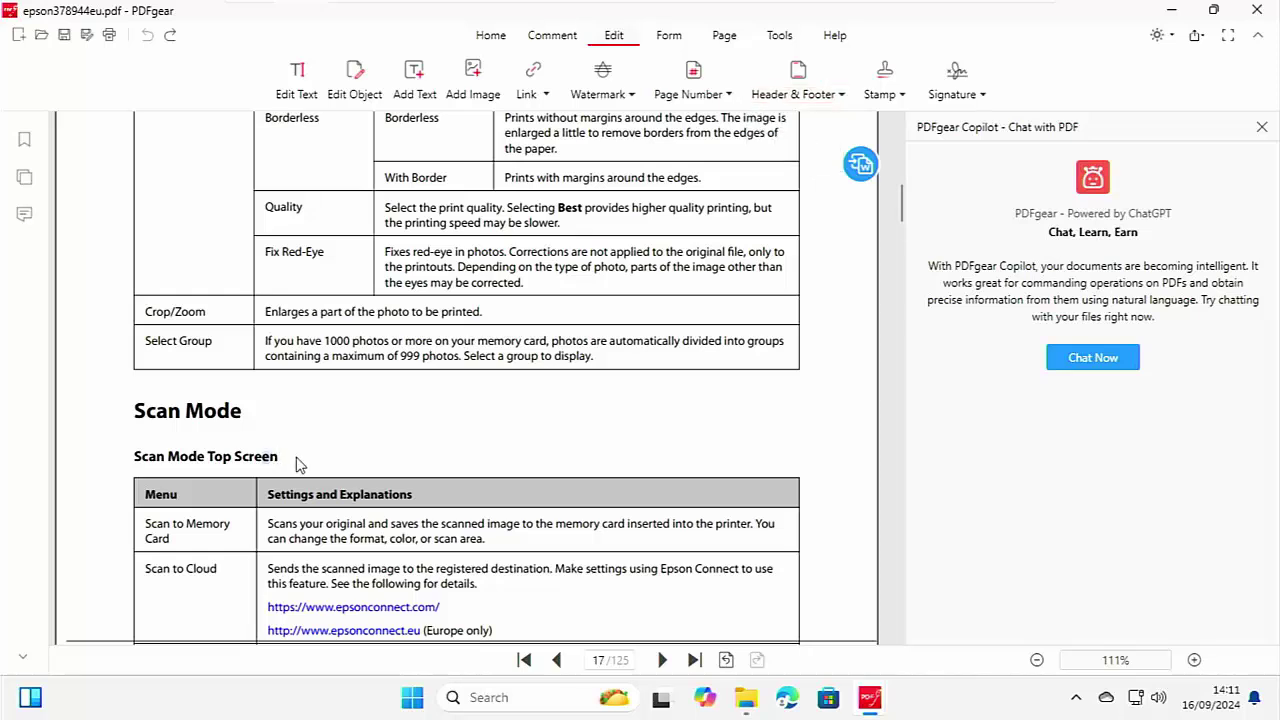
Step: Edit the Scan Mode subheading on page 17 to read 'Top of Screen'
click(296, 75)
scroll(517, 491, down, 2)
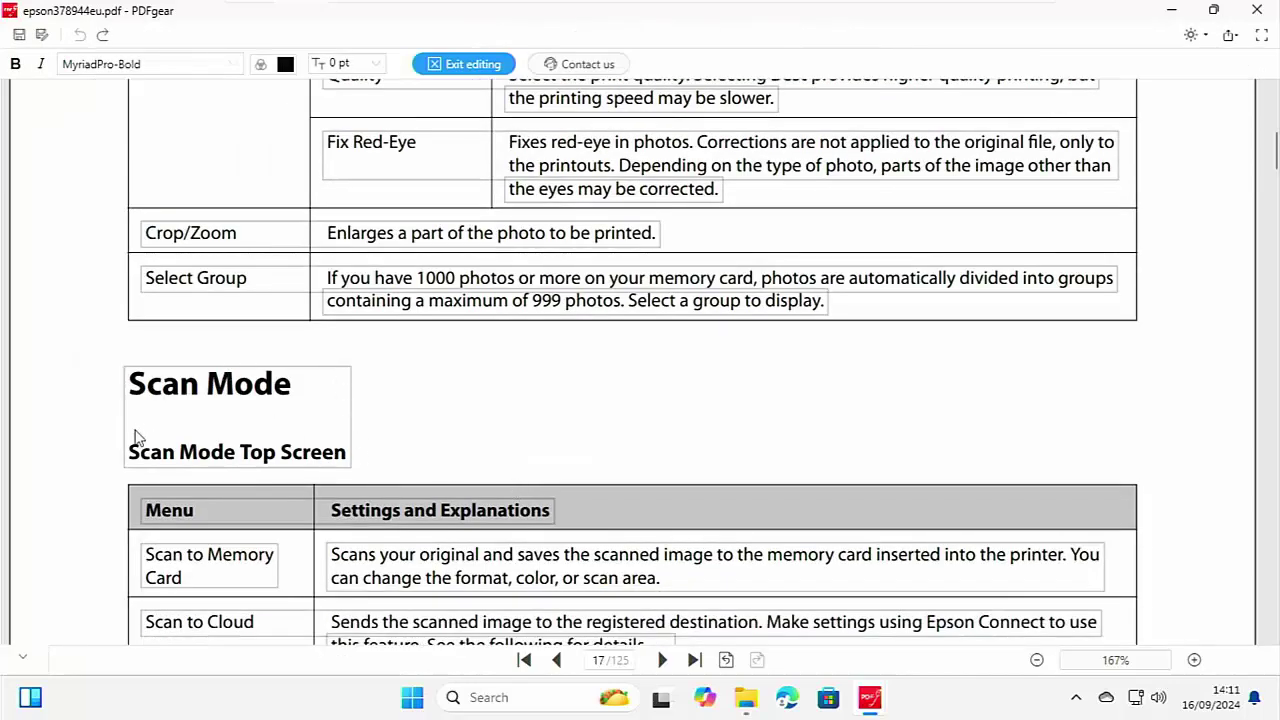
click(343, 452)
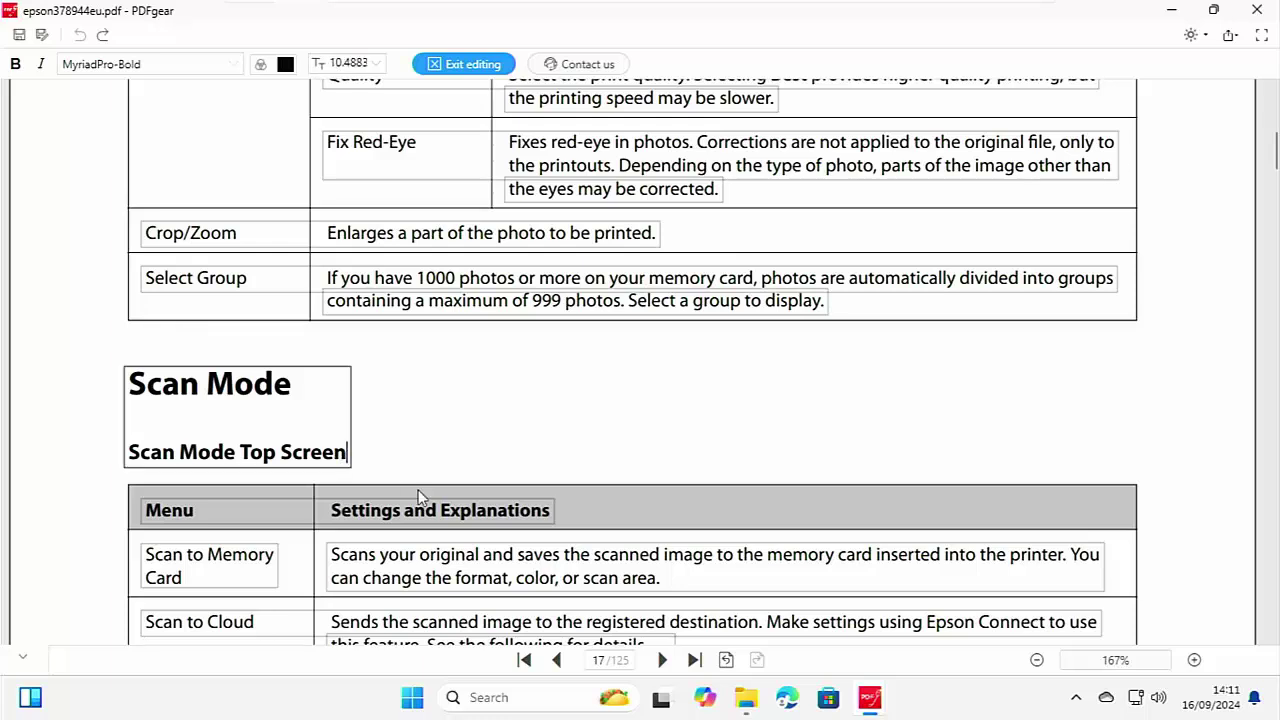
key(BackSpace)
key(BackSpace)
key(BackSpace)
key(BackSpace)
key(BackSpace)
key(BackSpace)
key(BackSpace)
key(BackSpace)
key(BackSpace)
key(BackSpace)
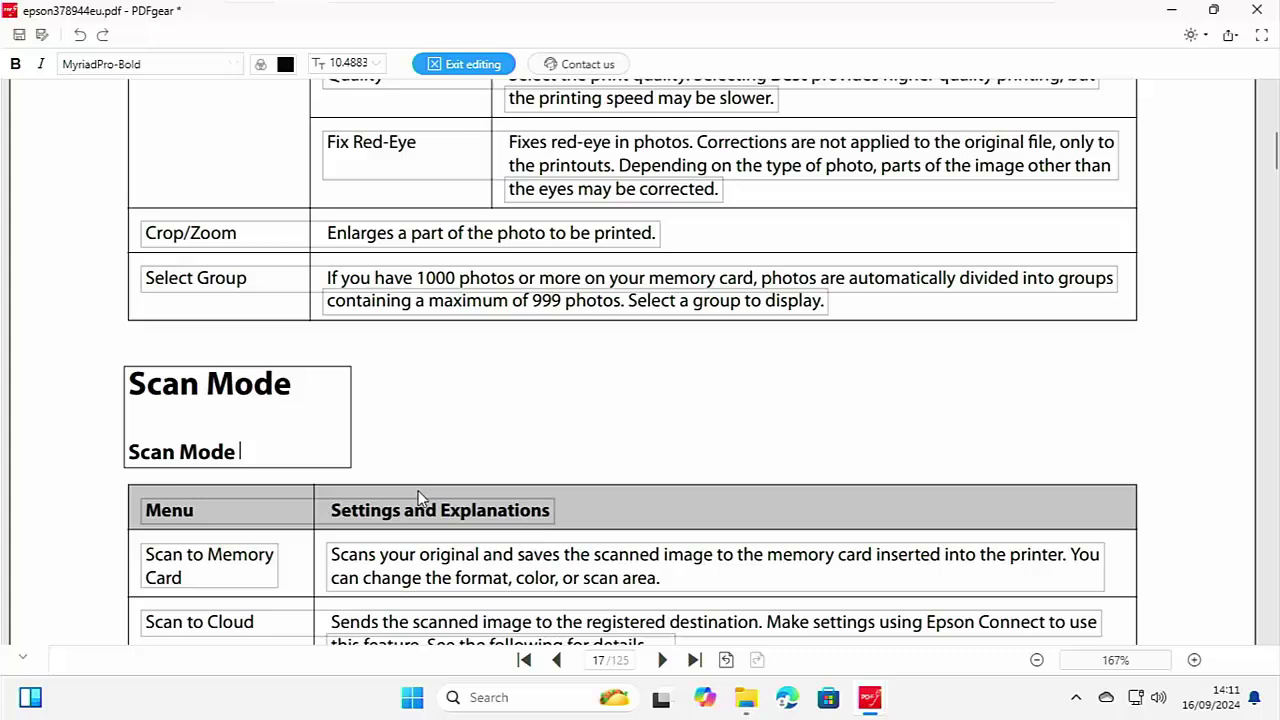
text(Top of Scr)
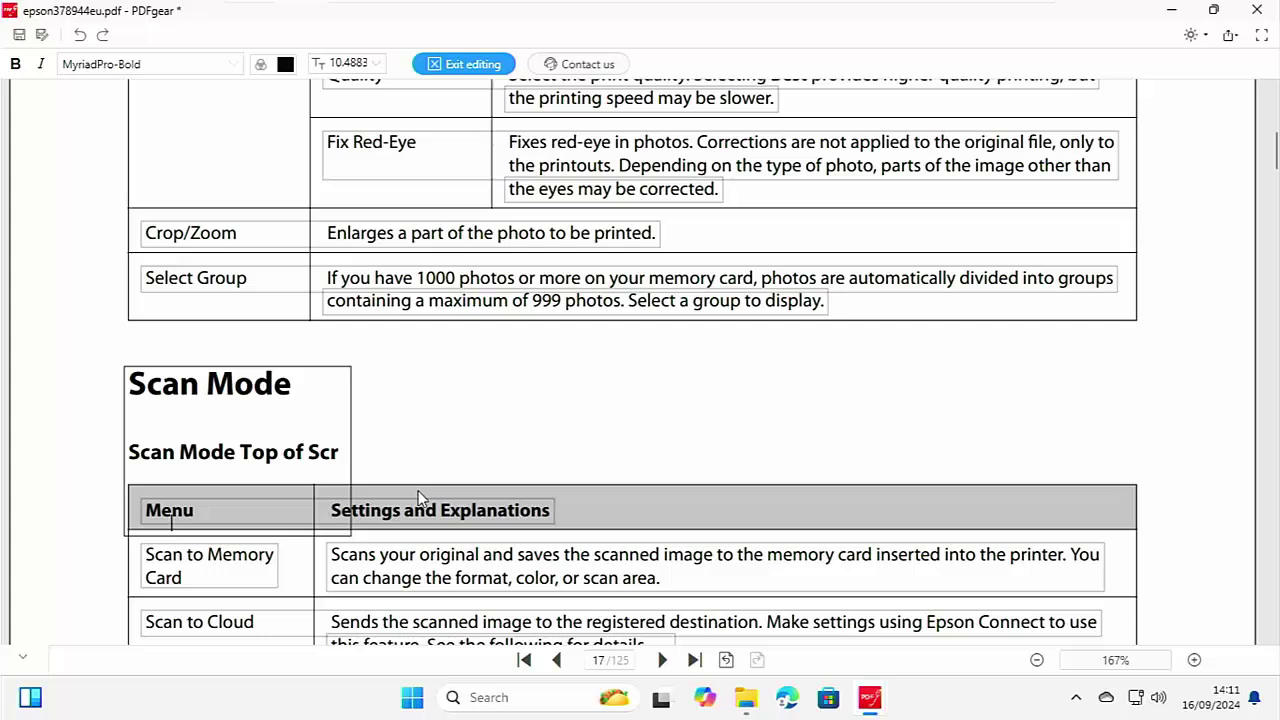
text(een)
key(BackSpace)
key(BackSpace)
key(BackSpace)
key(BackSpace)
scroll(379, 454, up, 12)
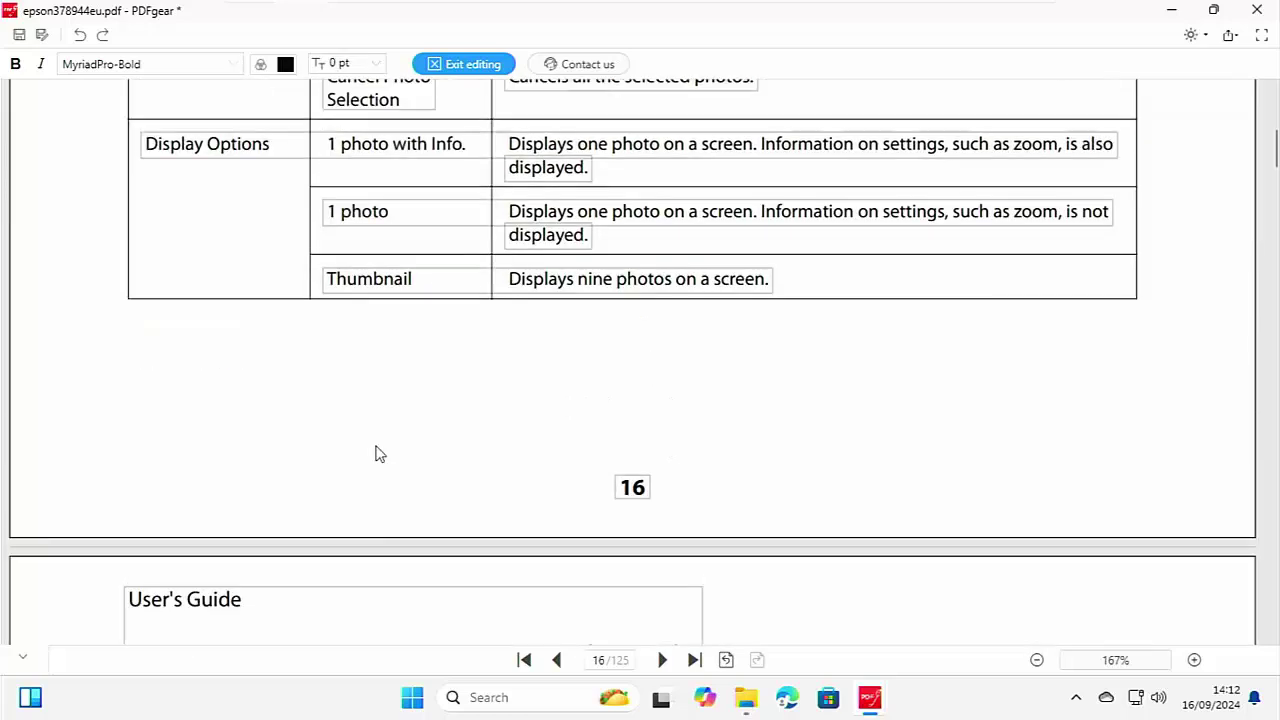
scroll(379, 454, up, 10)
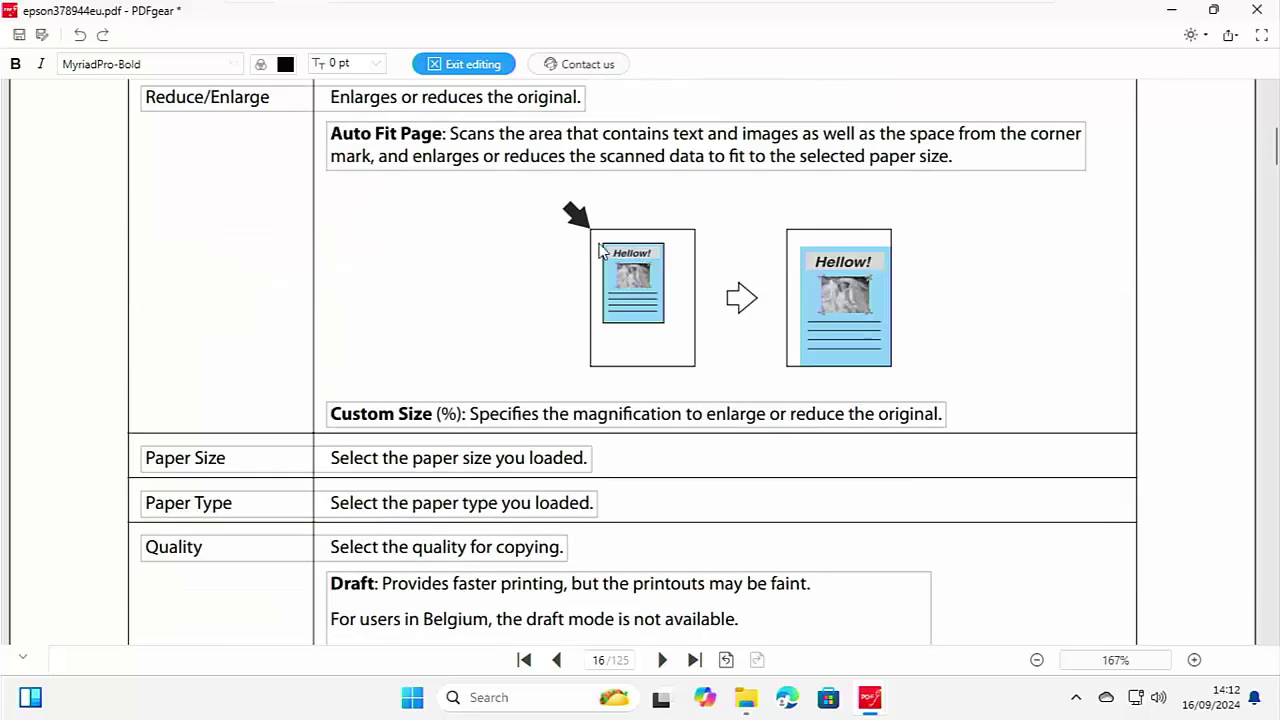
click(487, 65)
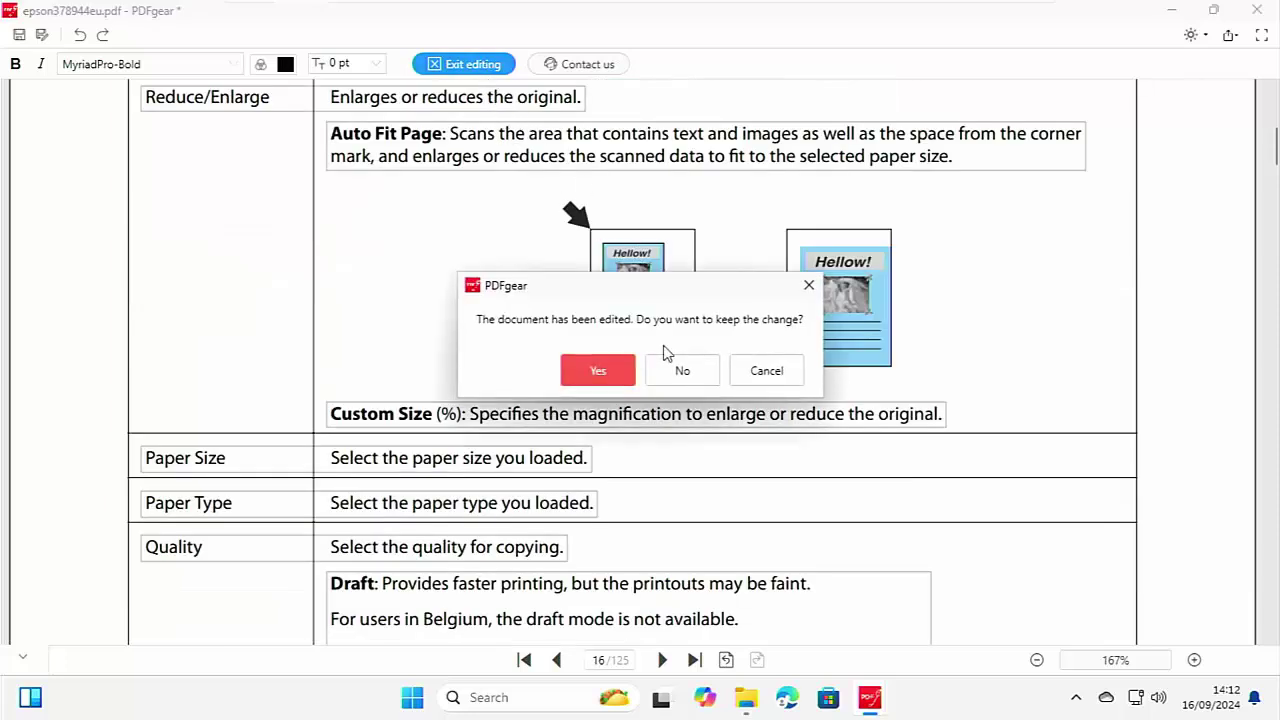
click(766, 372)
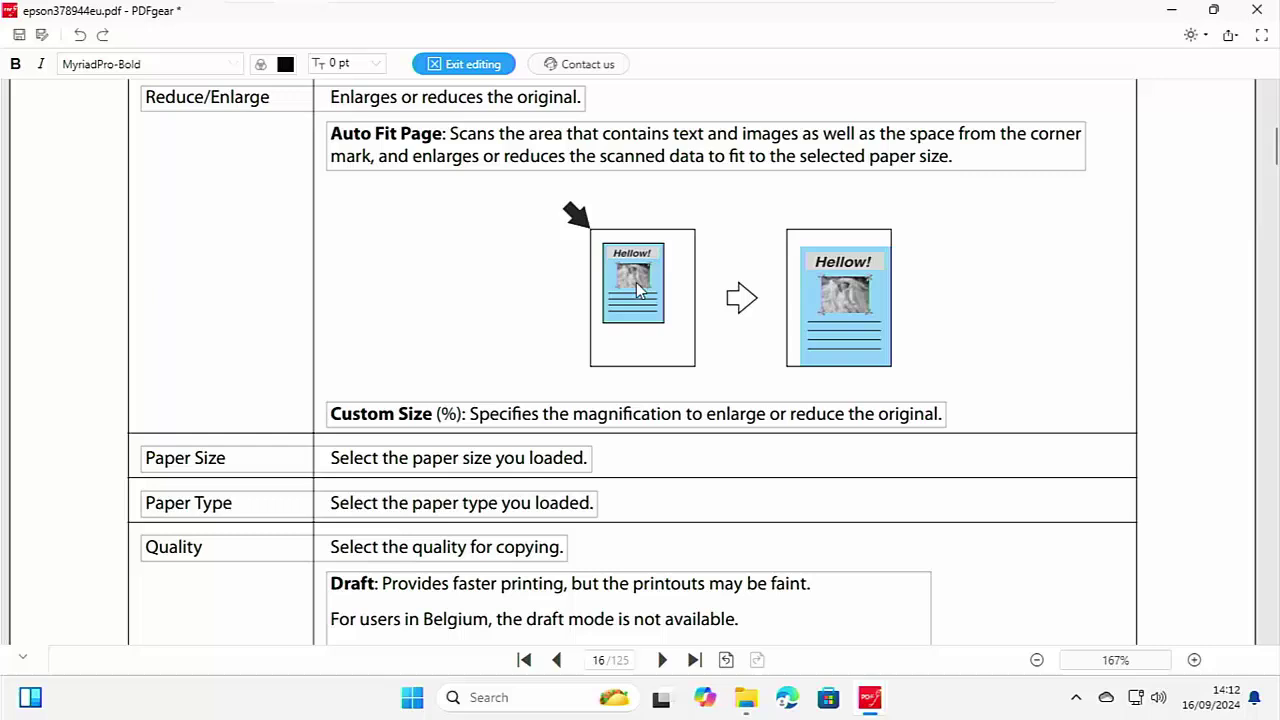
scroll(640, 290, up, 3)
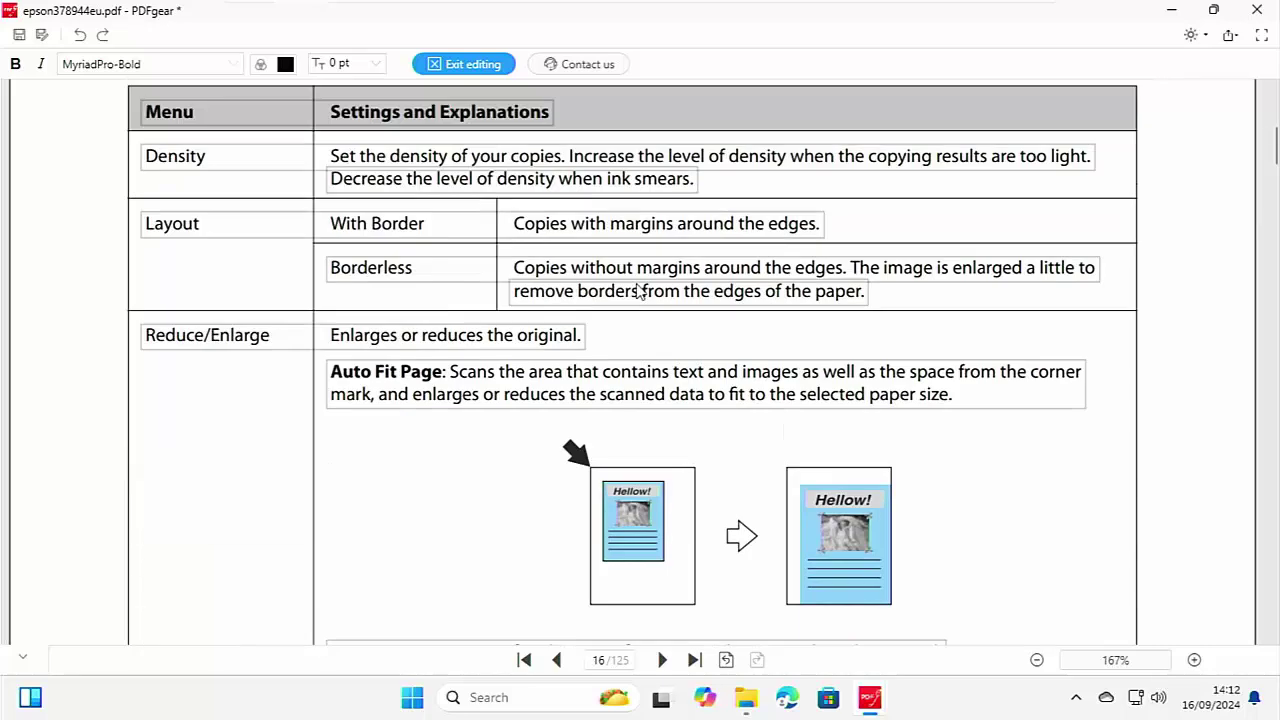
Step: Exit text editing and place the river photo 20160417_120122 on page 16
click(463, 64)
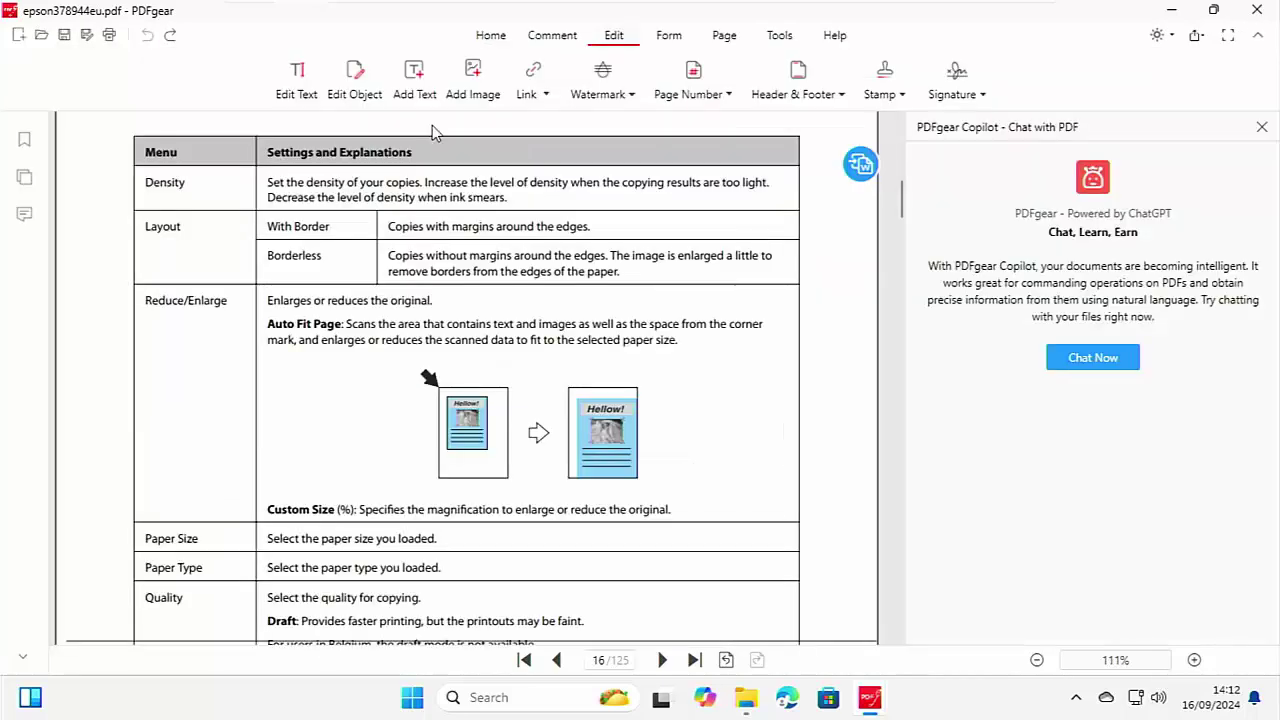
click(484, 78)
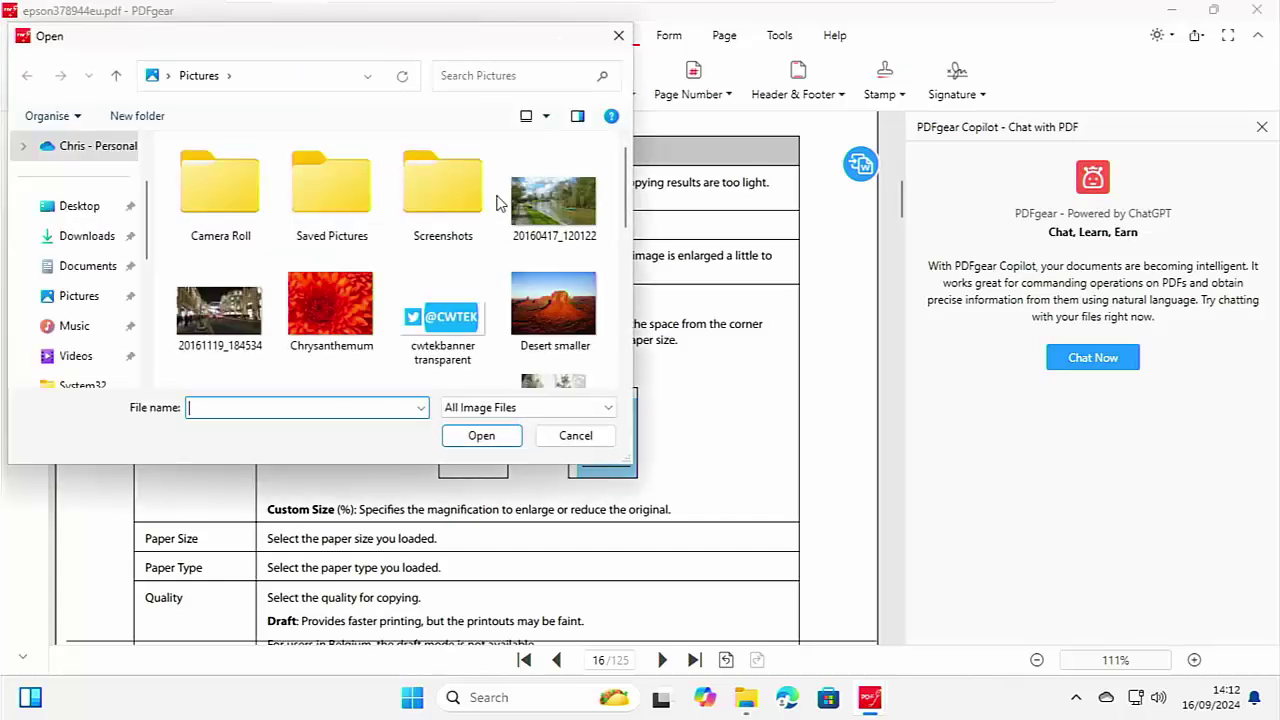
click(552, 222)
double_click(552, 222)
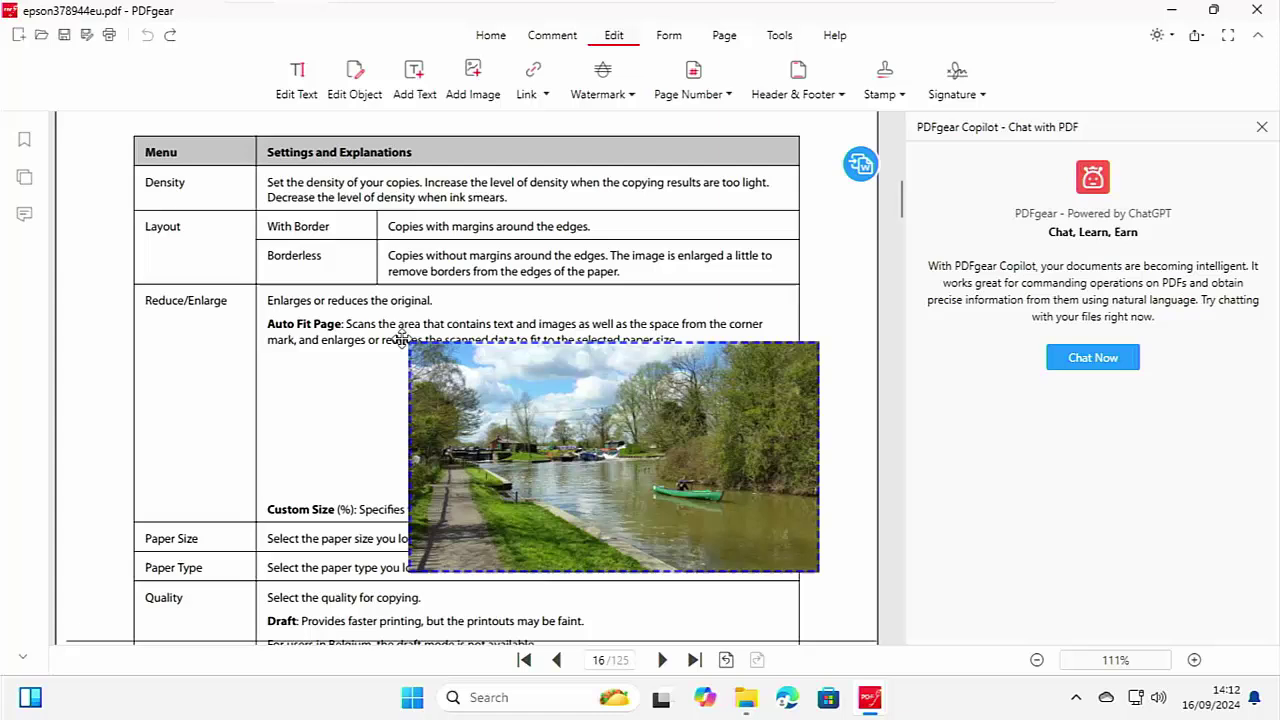
click(349, 355)
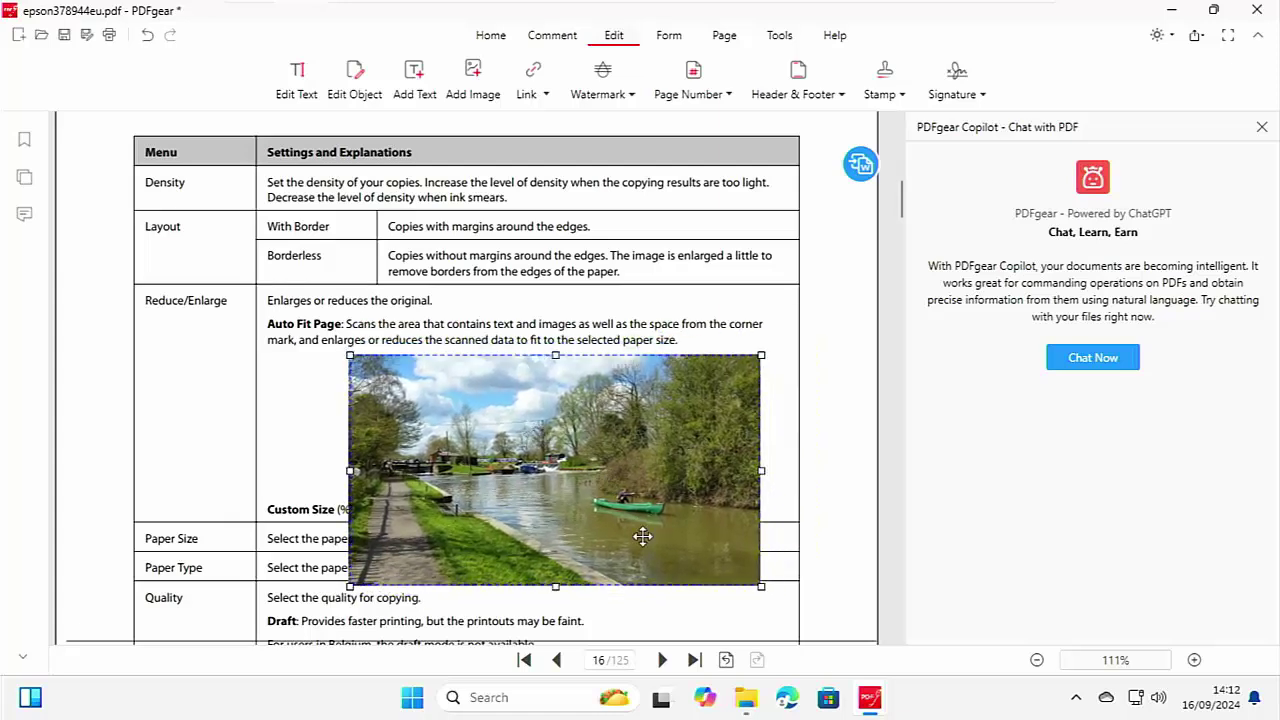
Step: Shrink and shift the river photo over the Auto Fit Page diagram, then delete it
drag(753, 589, 627, 506)
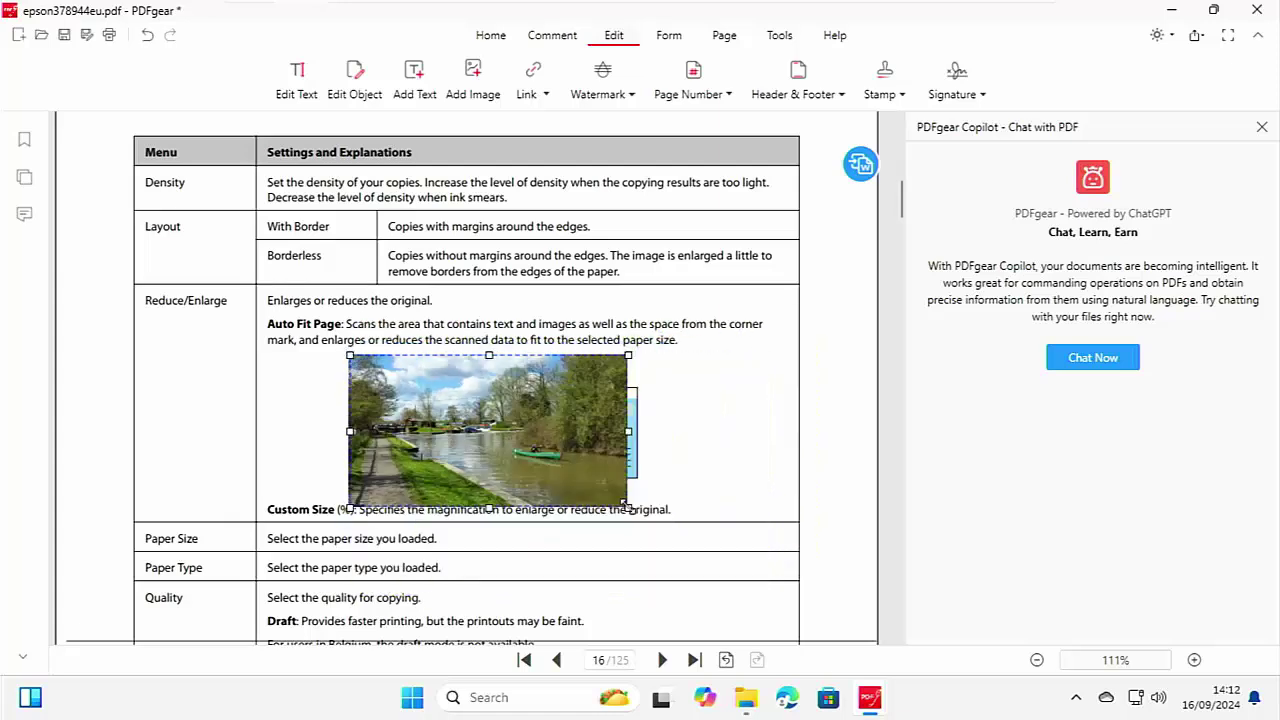
drag(532, 469, 496, 463)
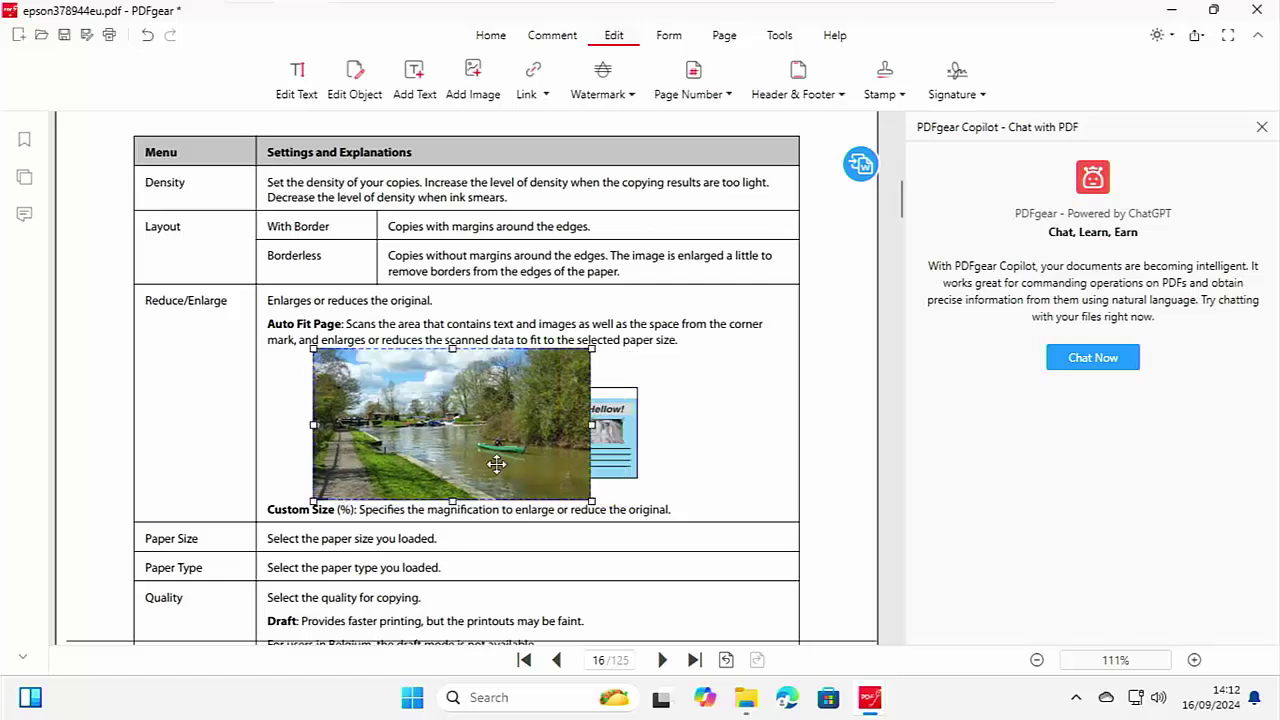
click(605, 427)
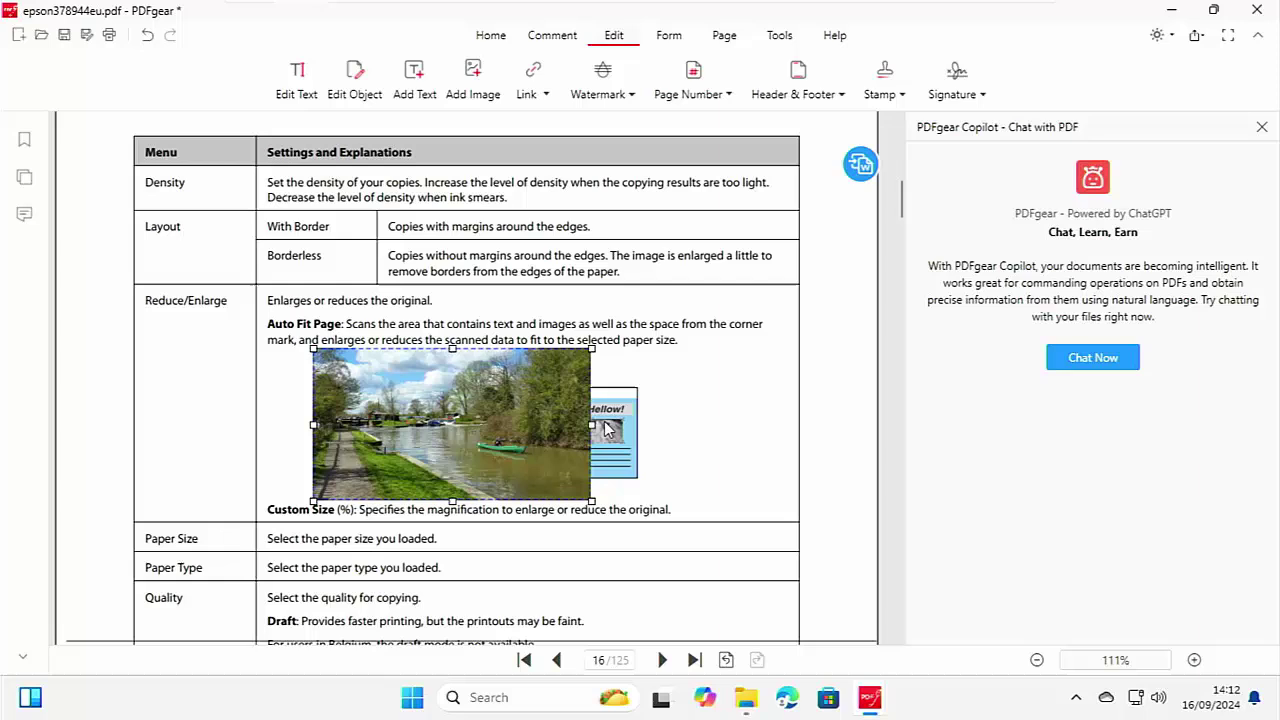
key(Delete)
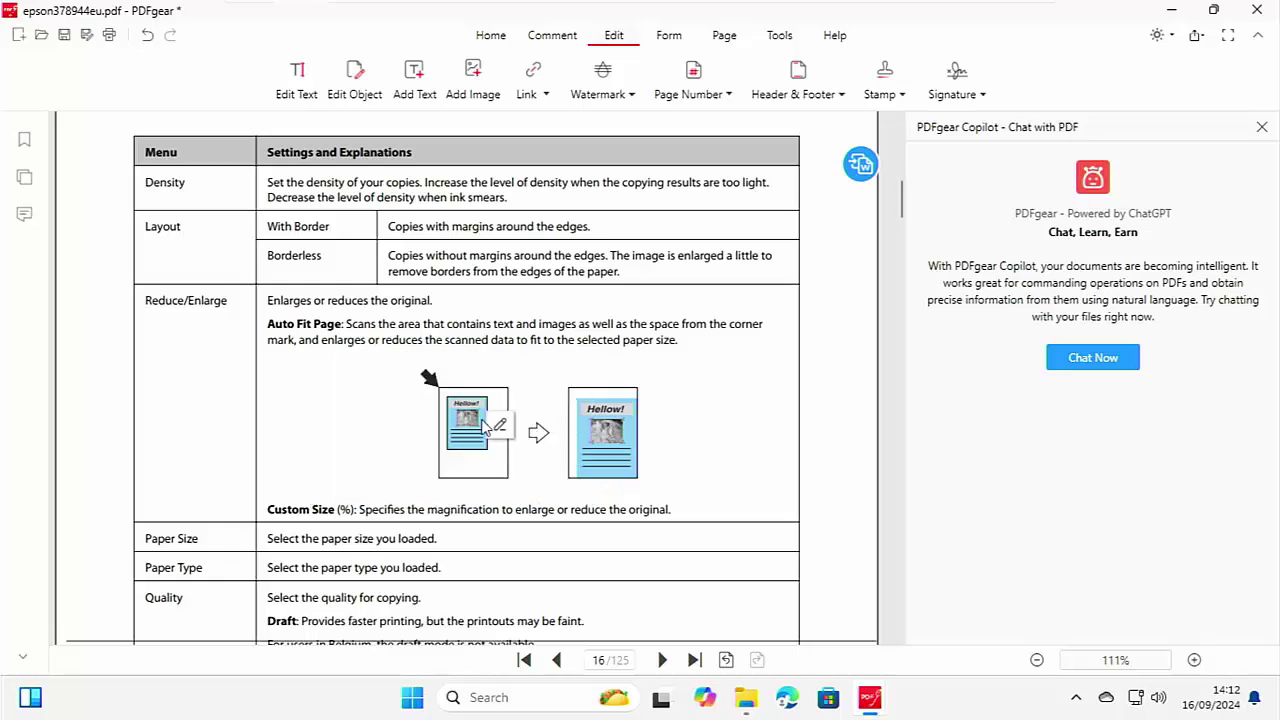
Step: In object editing, delete the photo in the right Auto Fit Page illustration
click(362, 82)
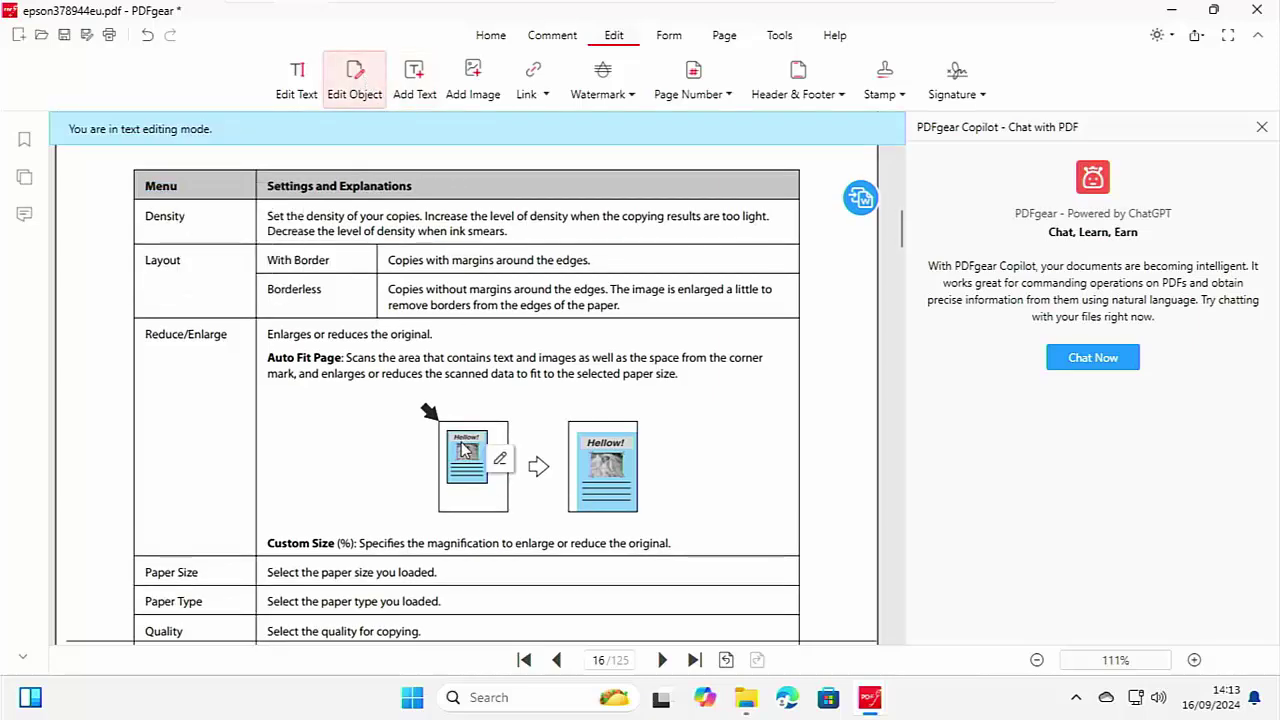
click(488, 452)
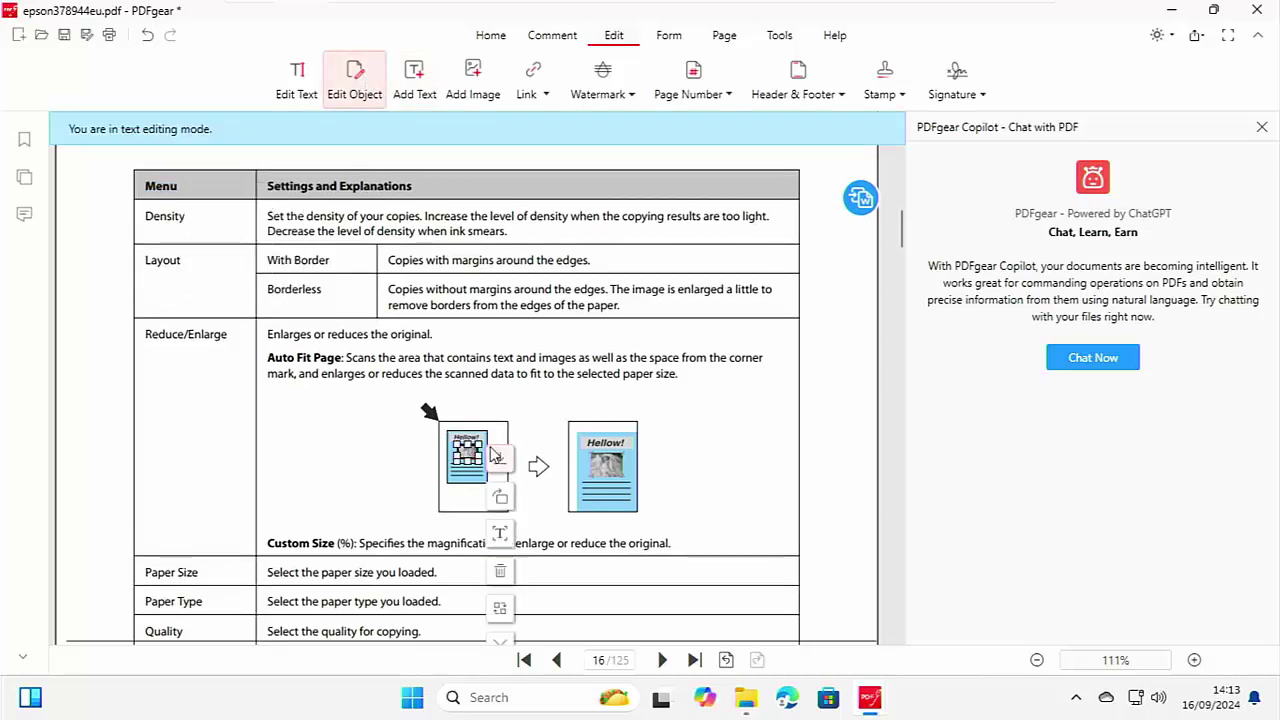
click(605, 464)
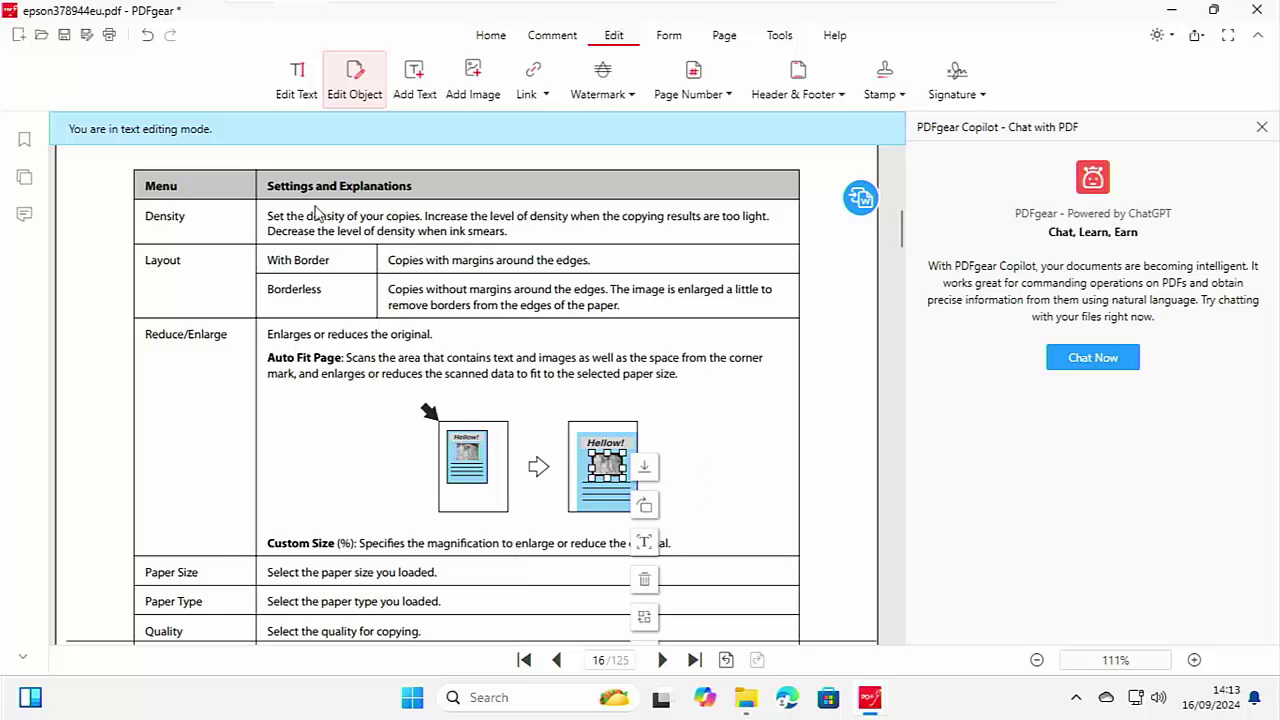
click(644, 579)
click(683, 369)
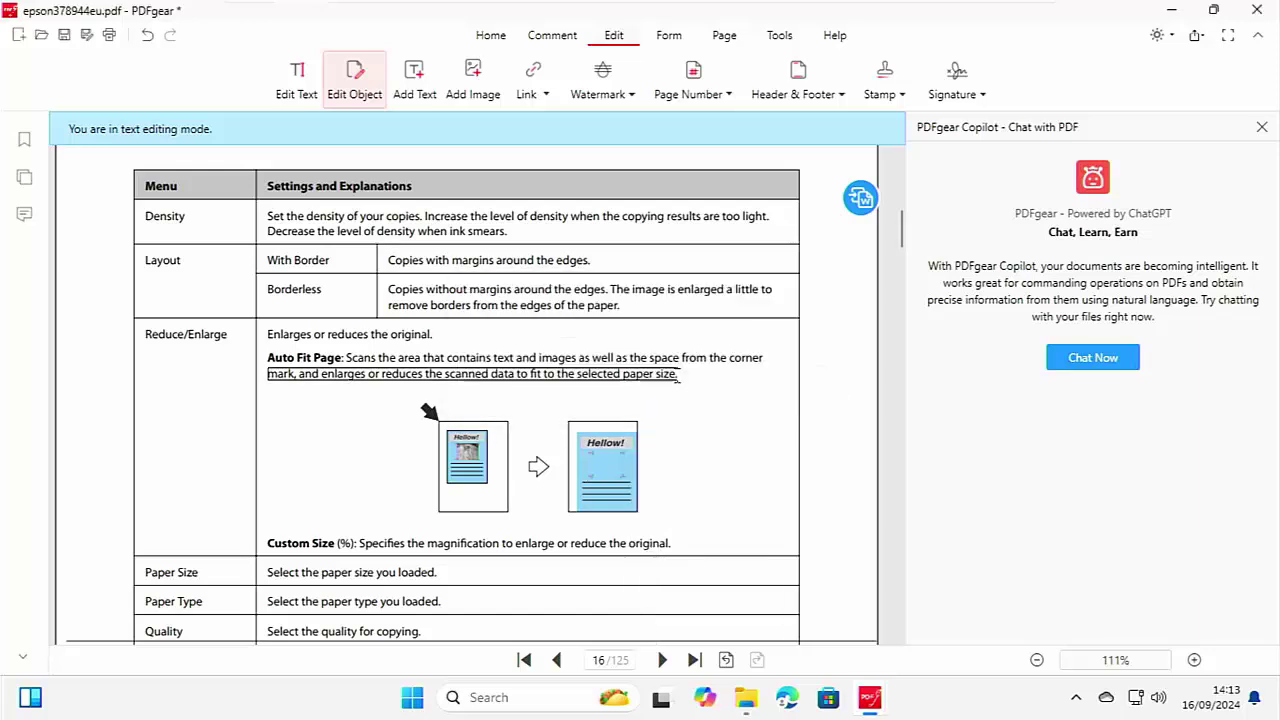
Step: Delete the small image in the left illustration, then toggle object editing off and back on
click(472, 456)
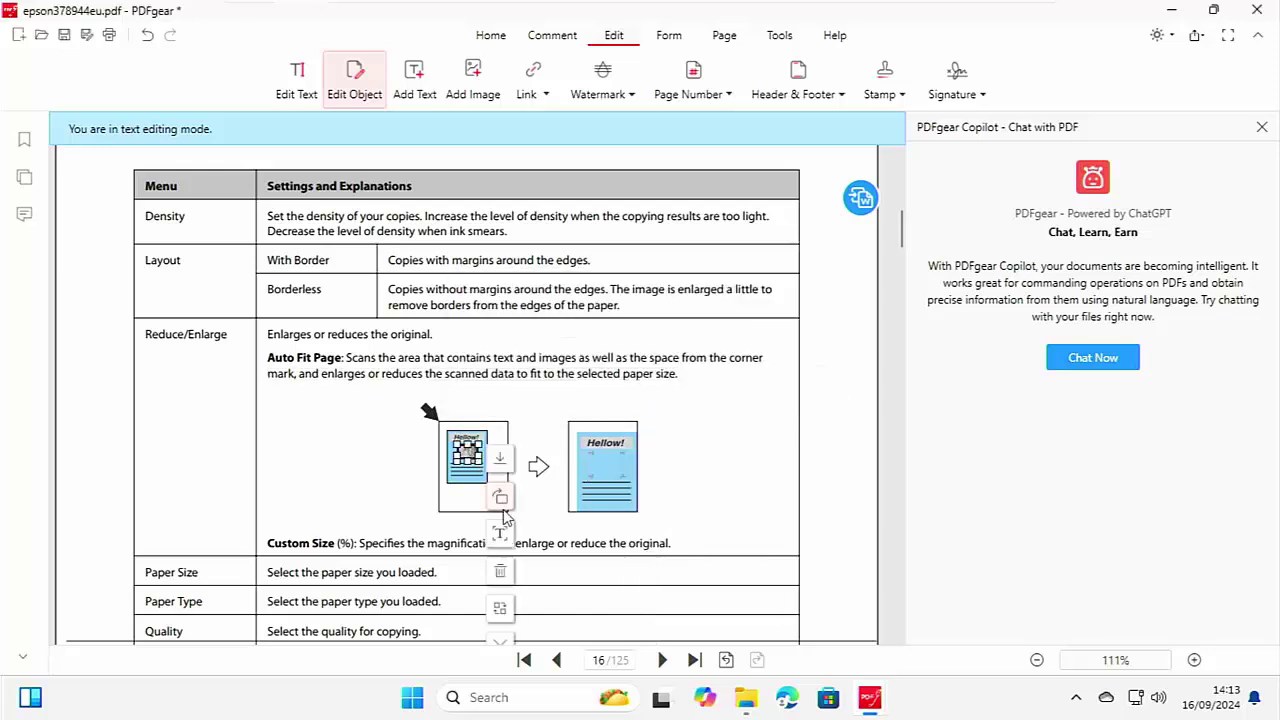
click(504, 572)
click(682, 378)
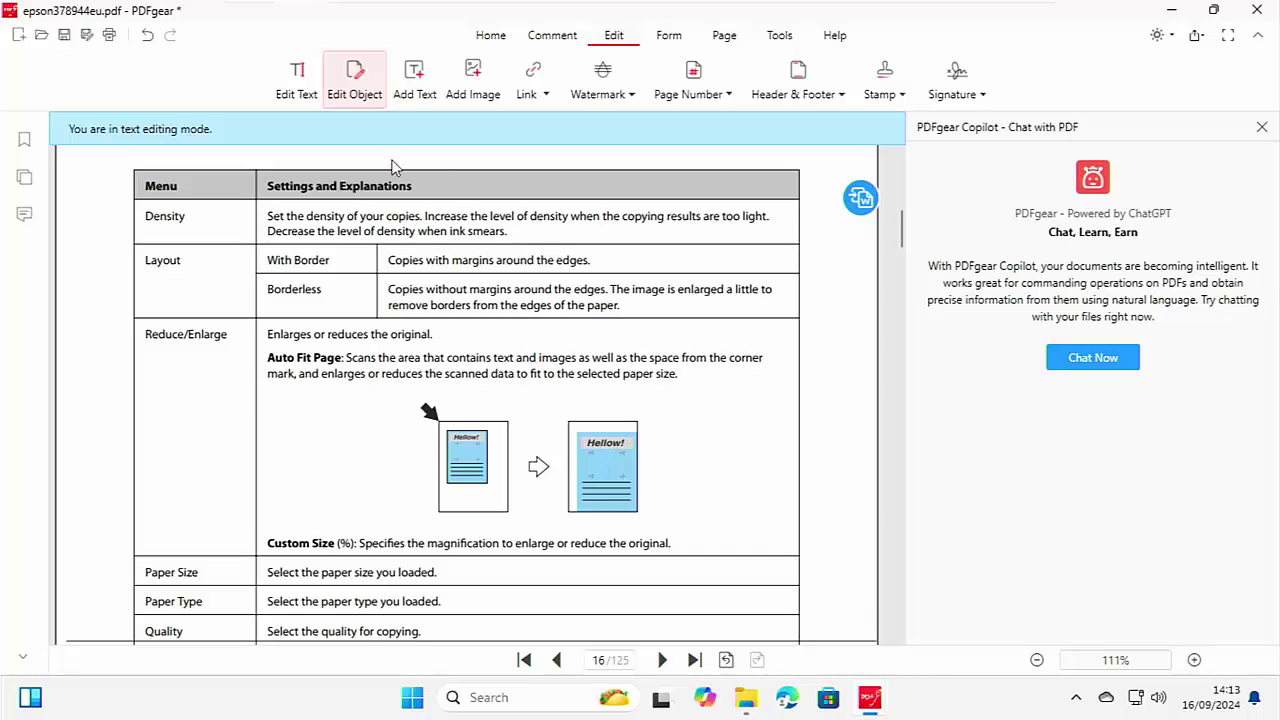
click(355, 80)
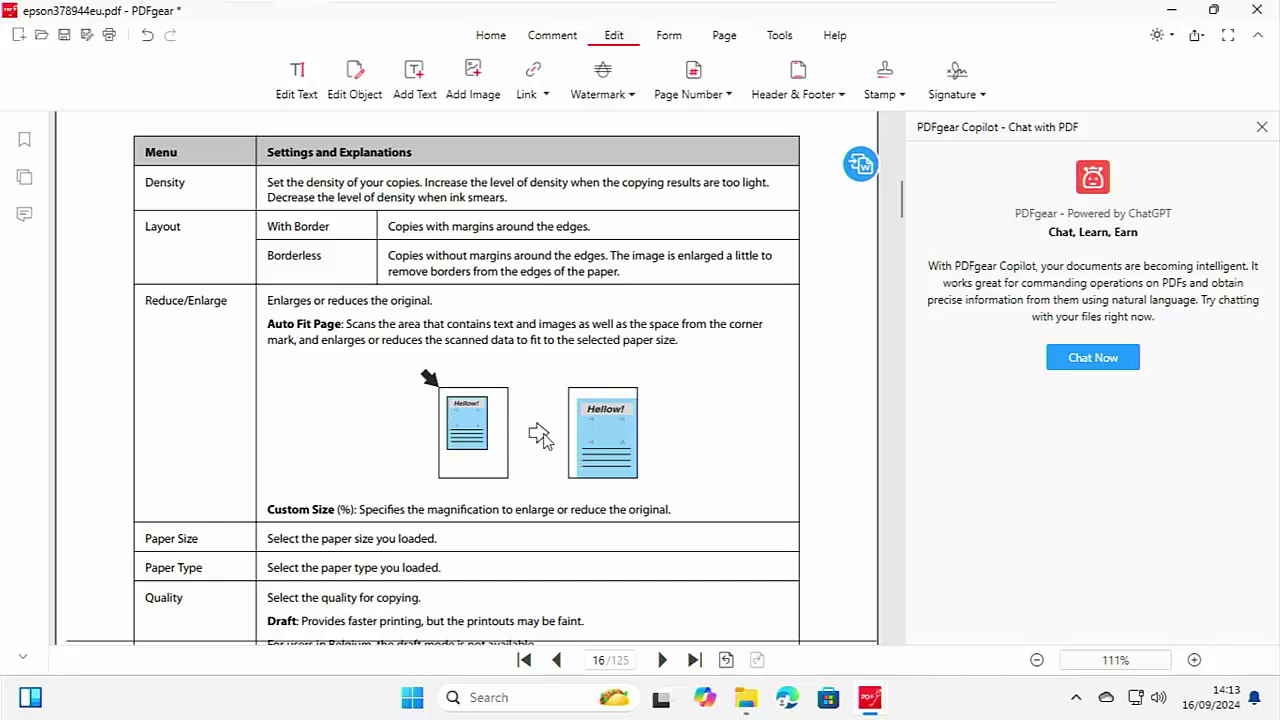
click(355, 80)
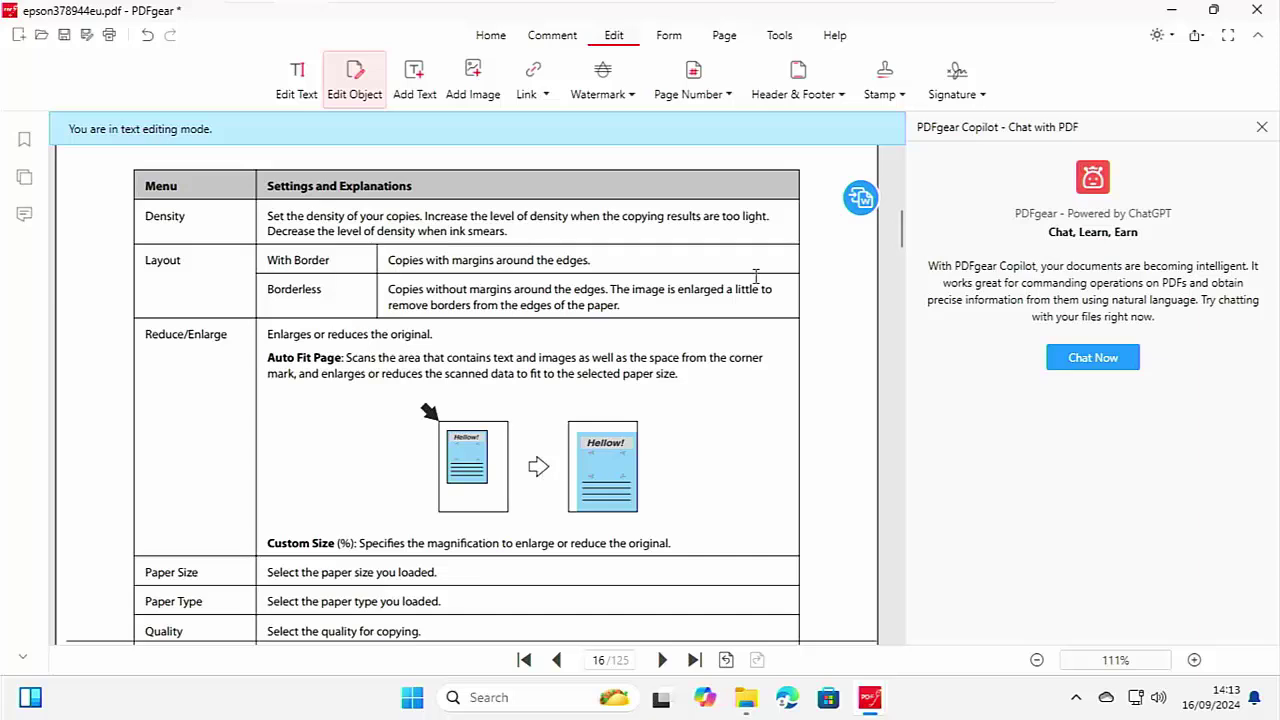
Step: Save the edited epson378944eu.pdf and load it into the PDF to Word converter
click(781, 35)
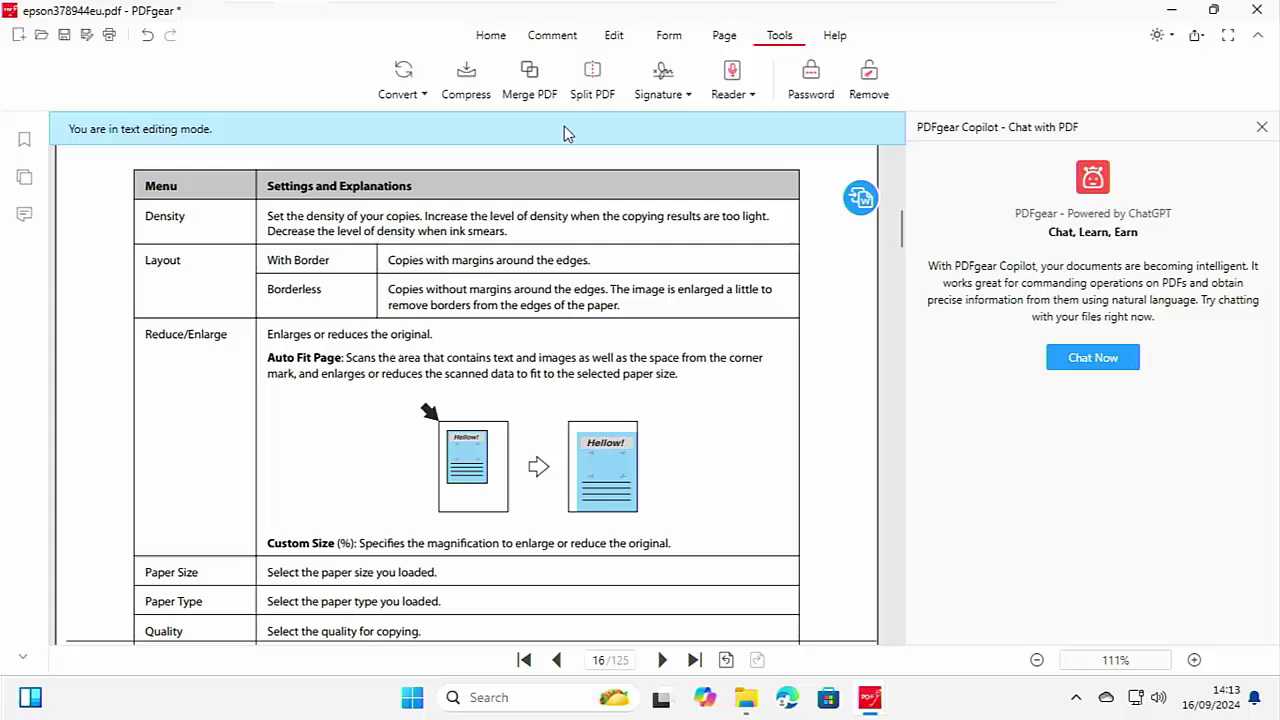
click(421, 95)
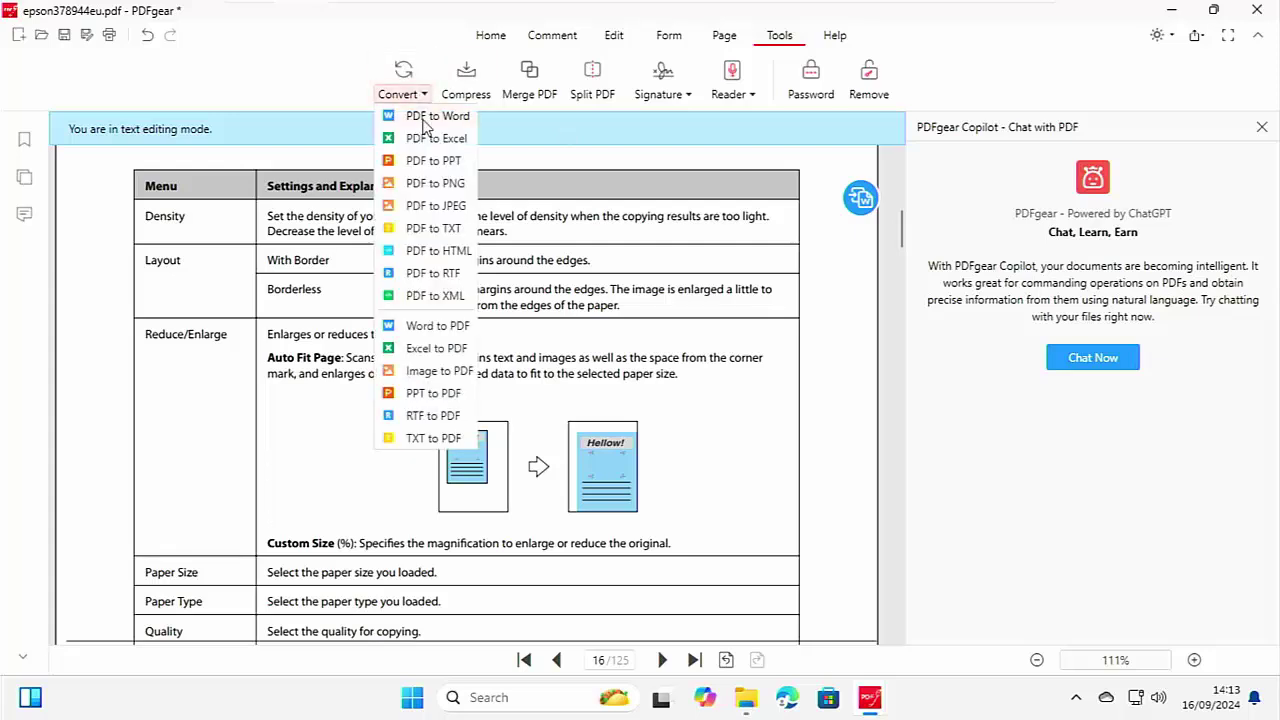
click(428, 120)
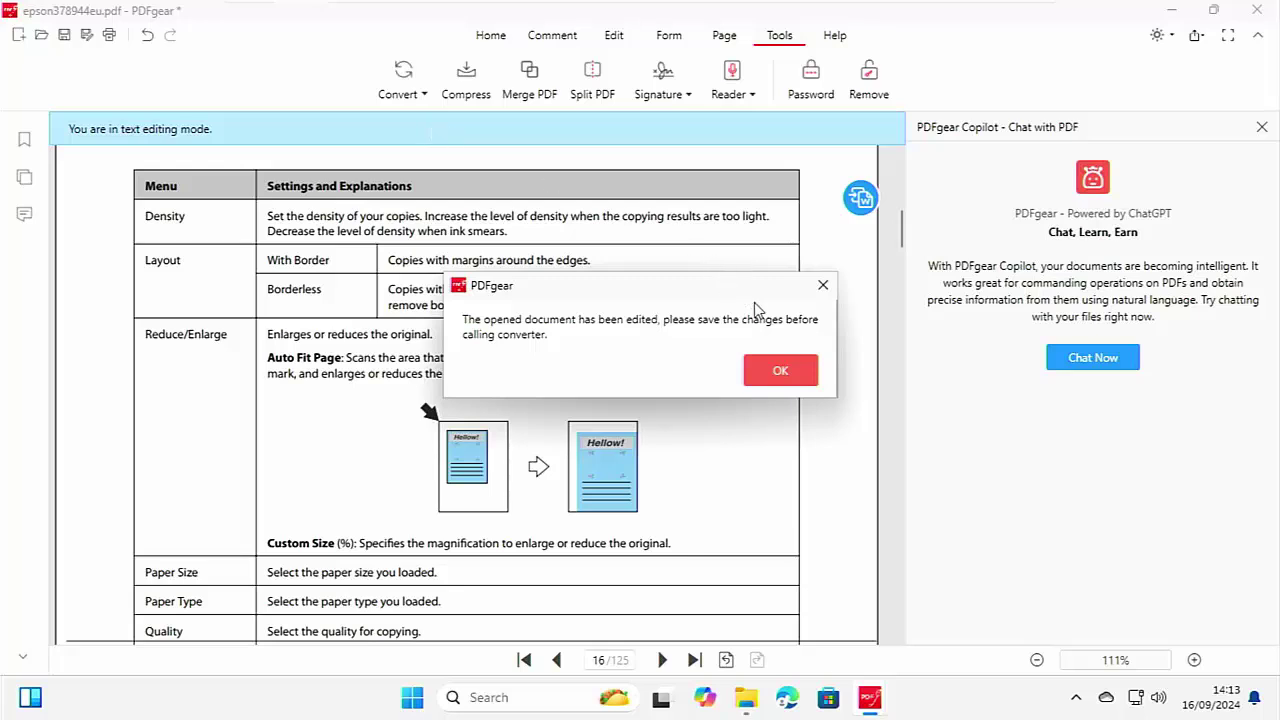
click(780, 372)
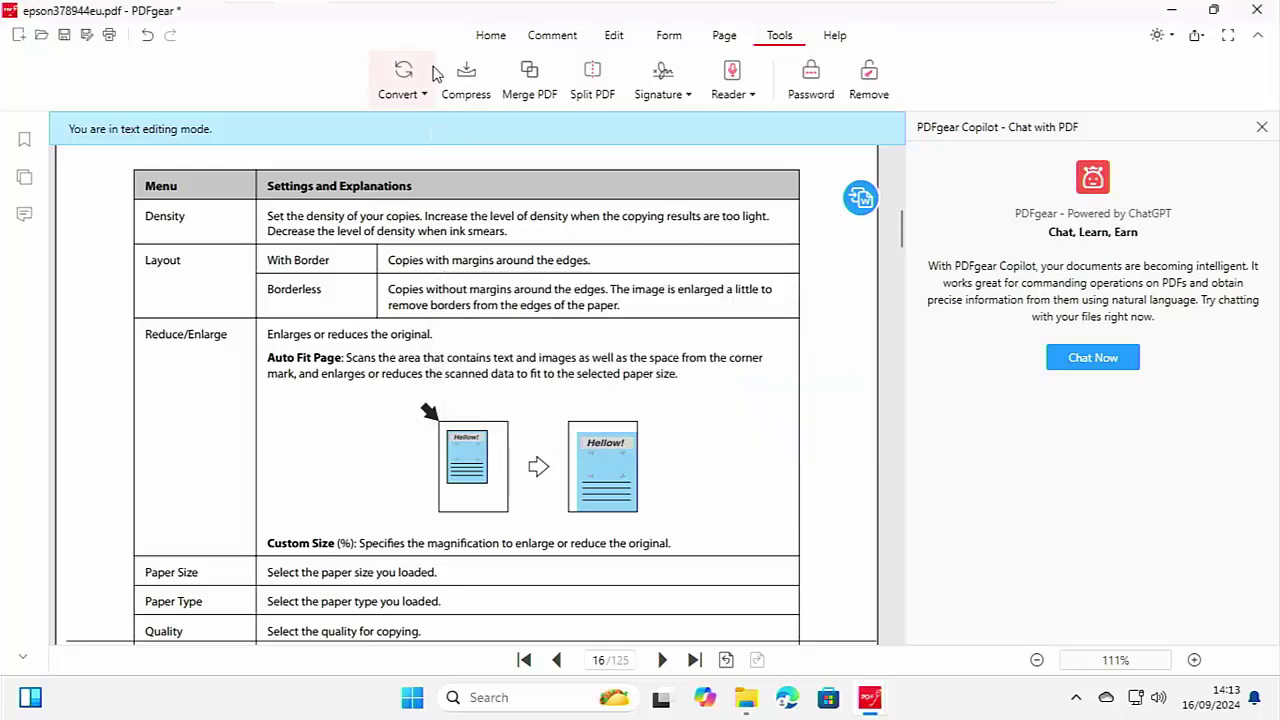
click(66, 37)
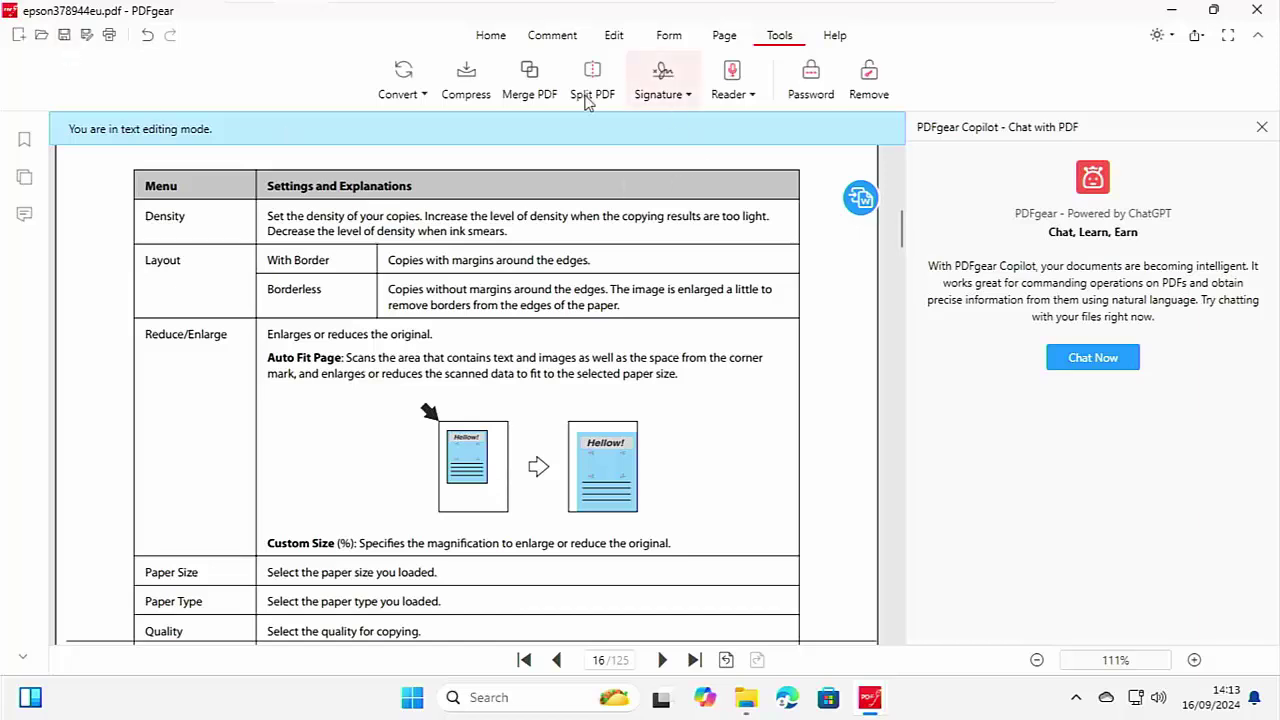
click(405, 80)
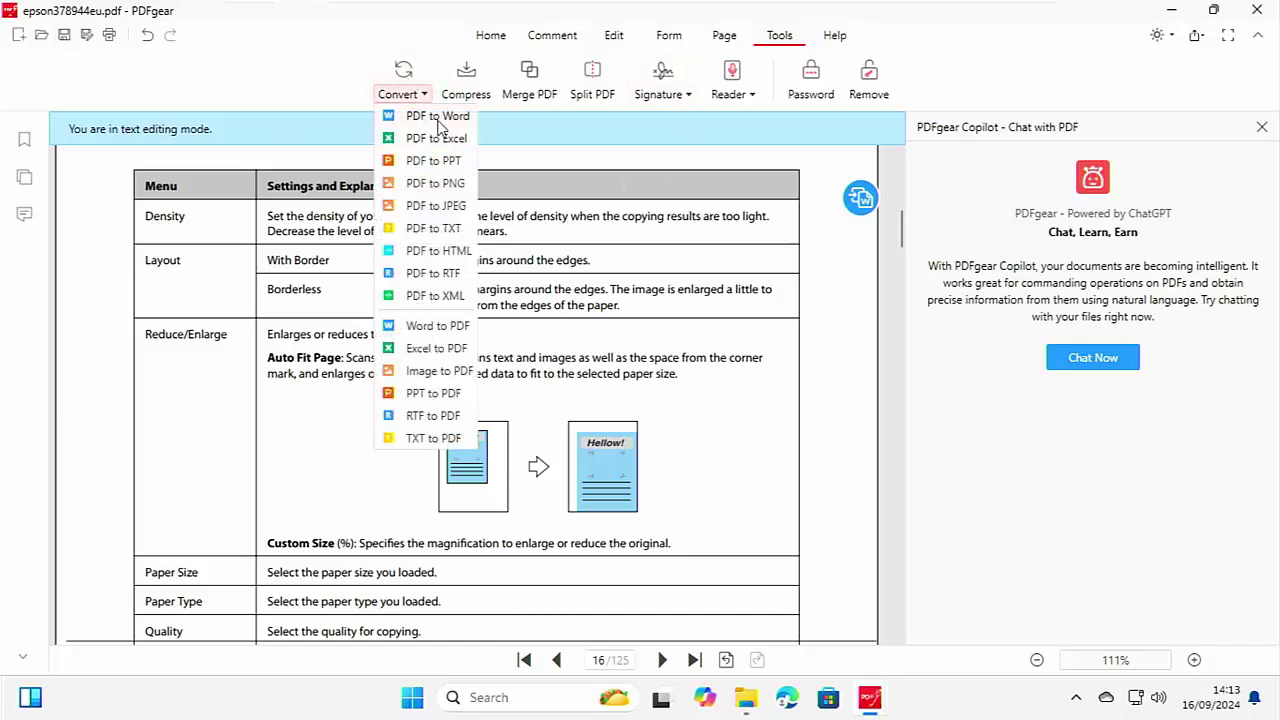
click(440, 118)
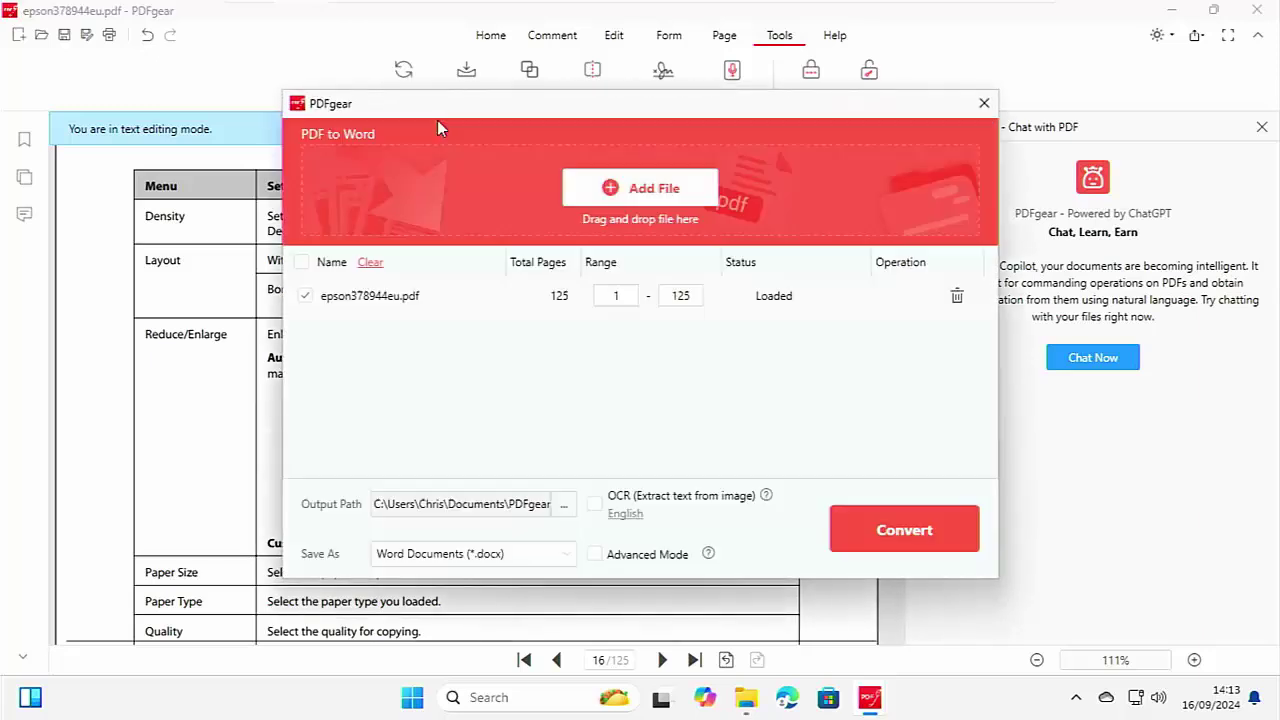
Step: Change the end of the PDF to Word page range to 10
click(692, 298)
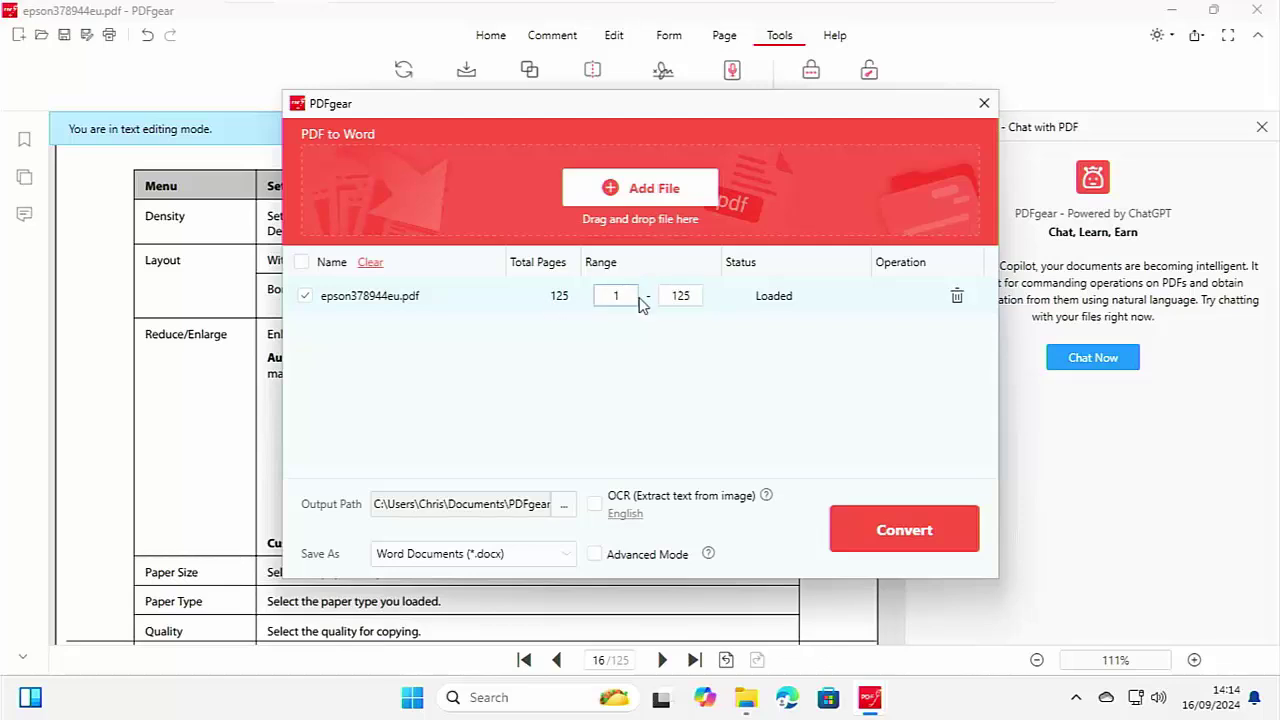
click(697, 297)
key(BackSpace)
key(BackSpace)
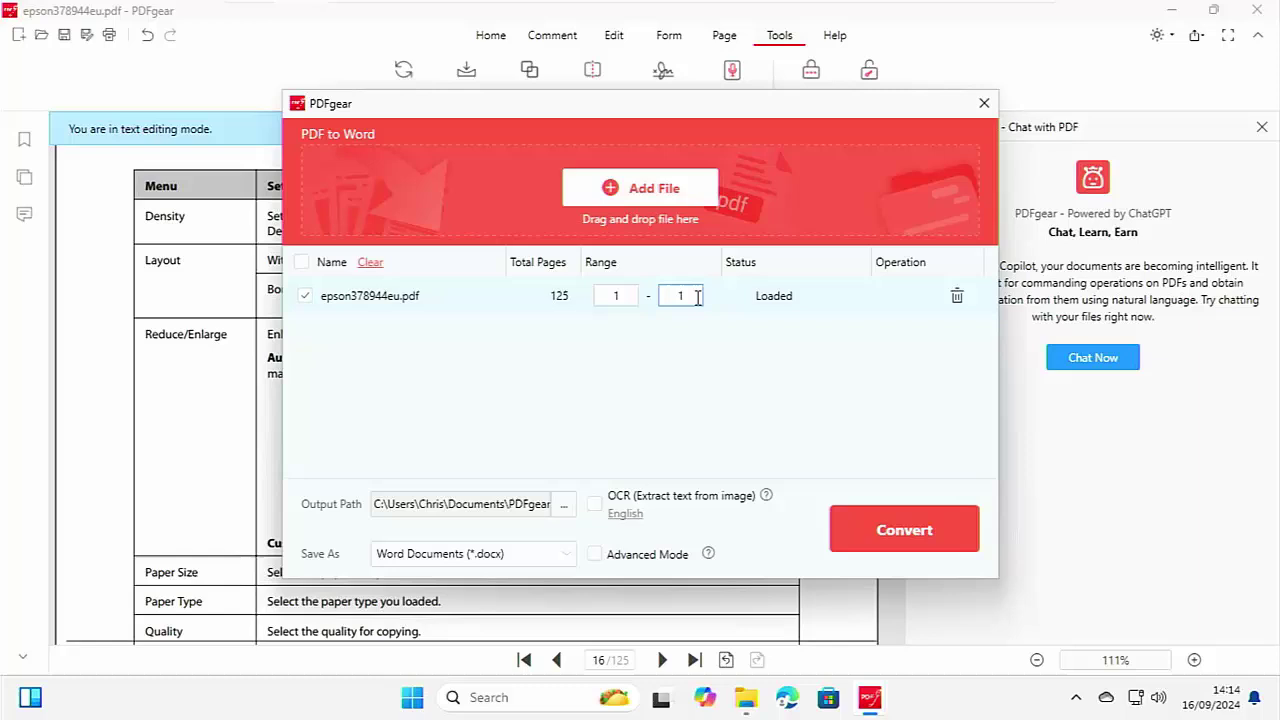
text(0)
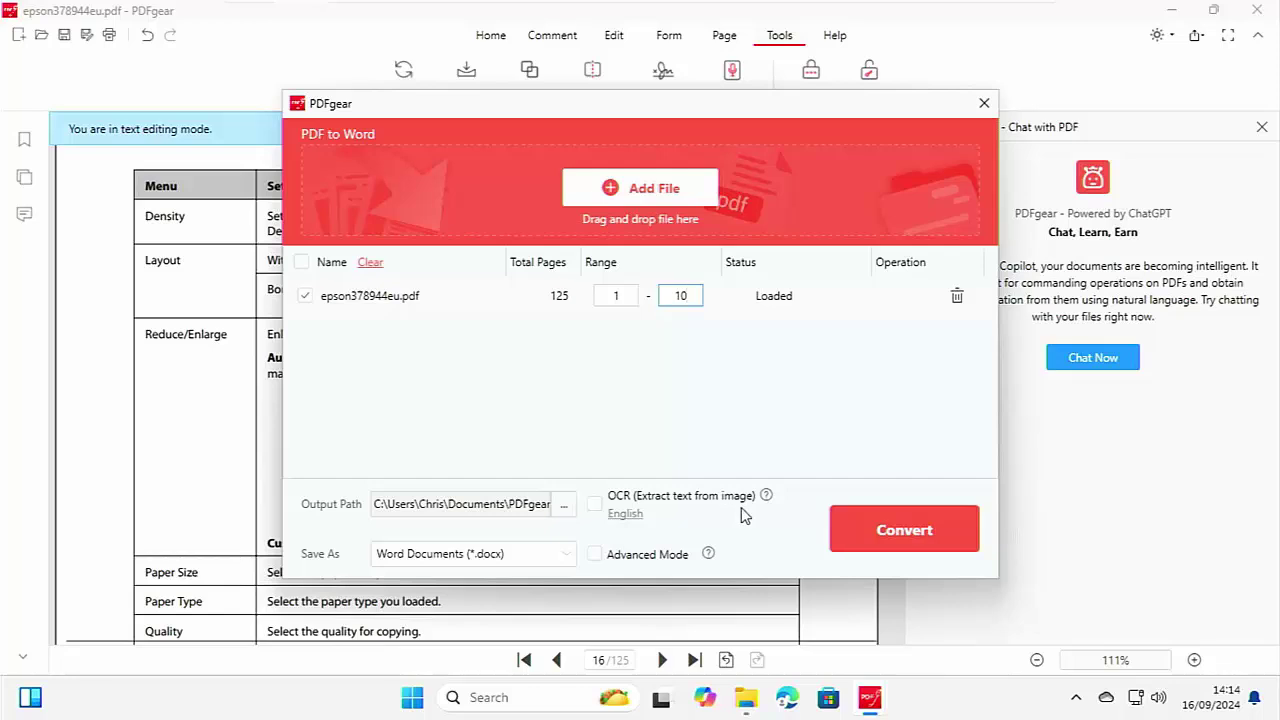
click(632, 522)
Step: Keep Advanced Mode unchecked and convert pages 1–10 to a Word document
click(683, 560)
mouse_move(711, 560)
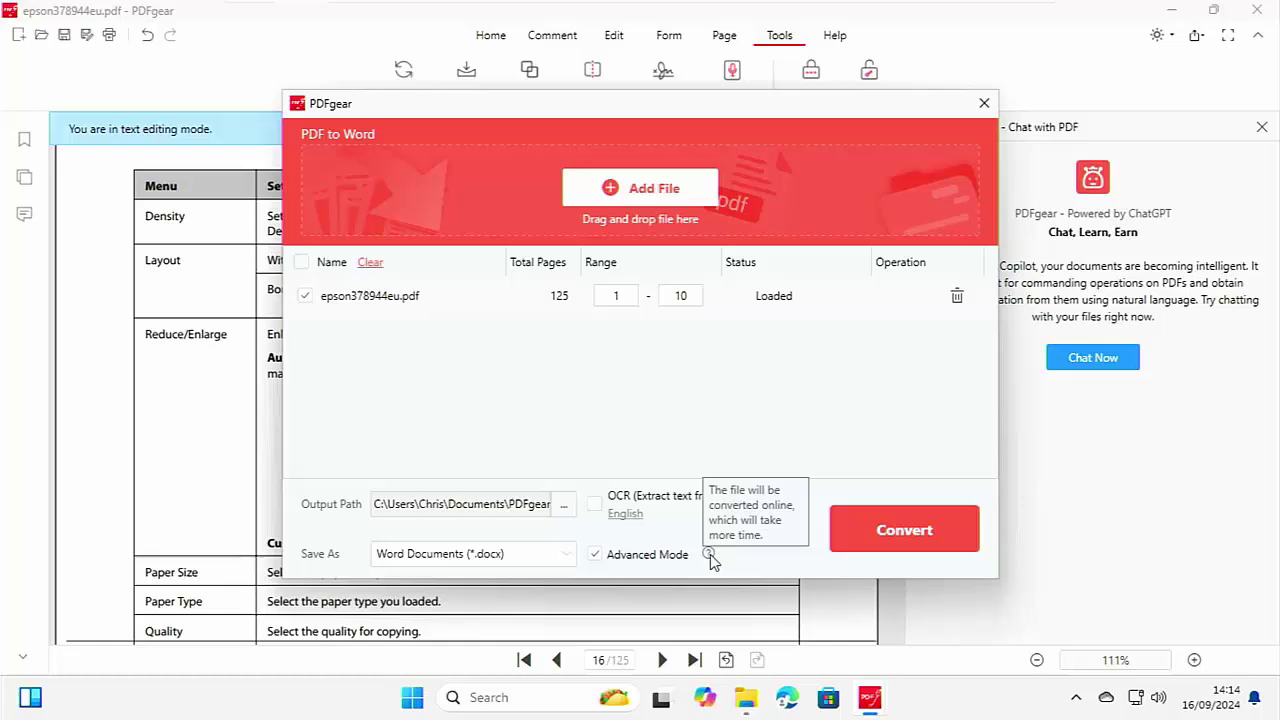
click(597, 556)
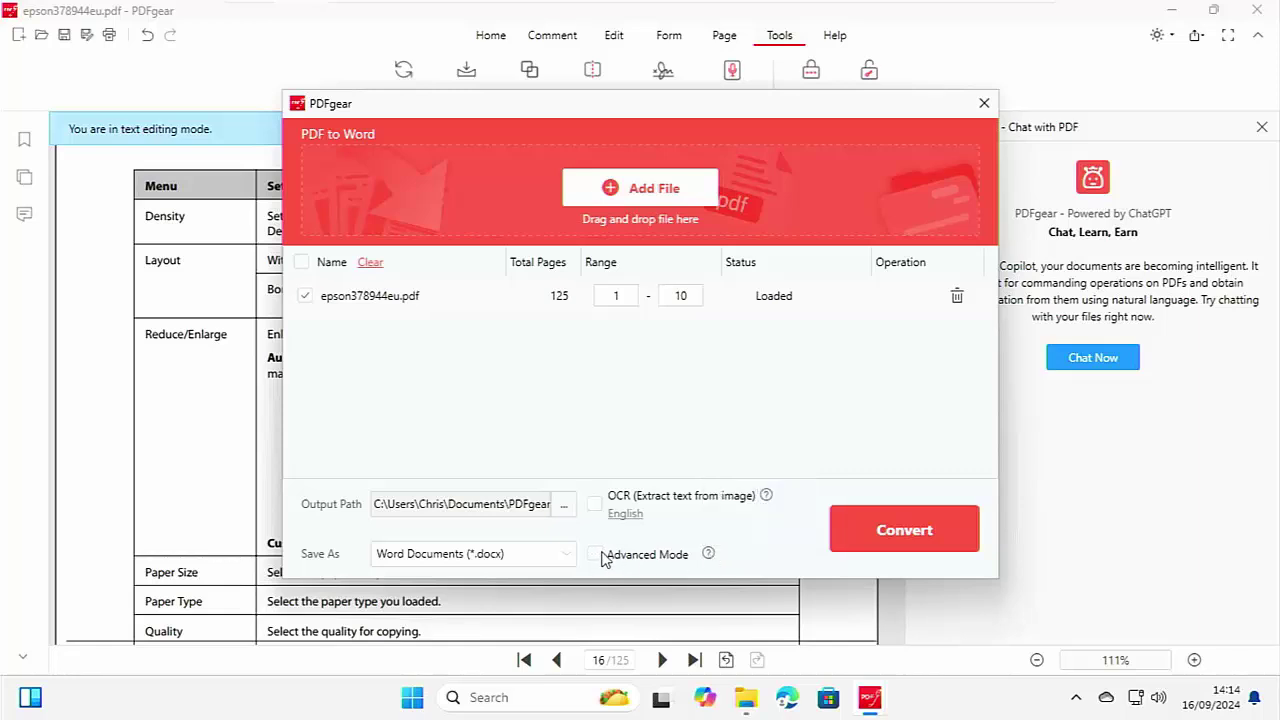
click(900, 528)
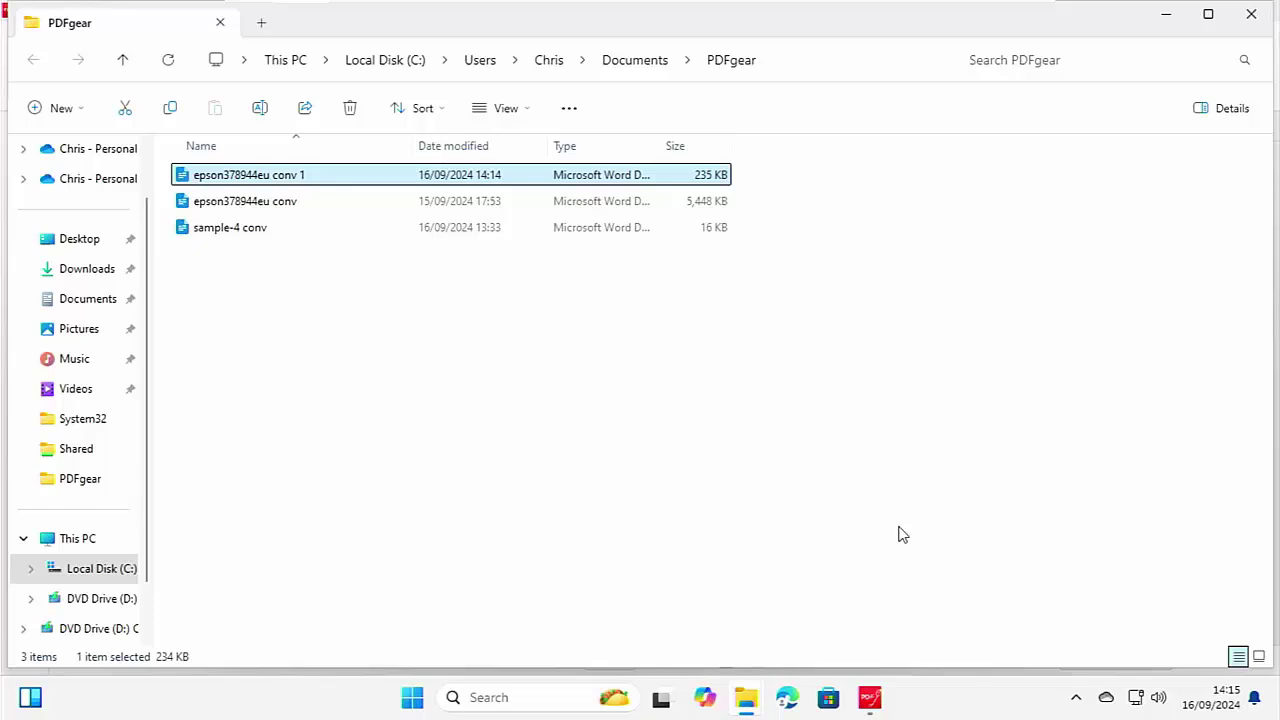
Step: Open epson378944eu conv 1 from the Documents\PDFgear folder in LibreOffice Writer
double_click(285, 177)
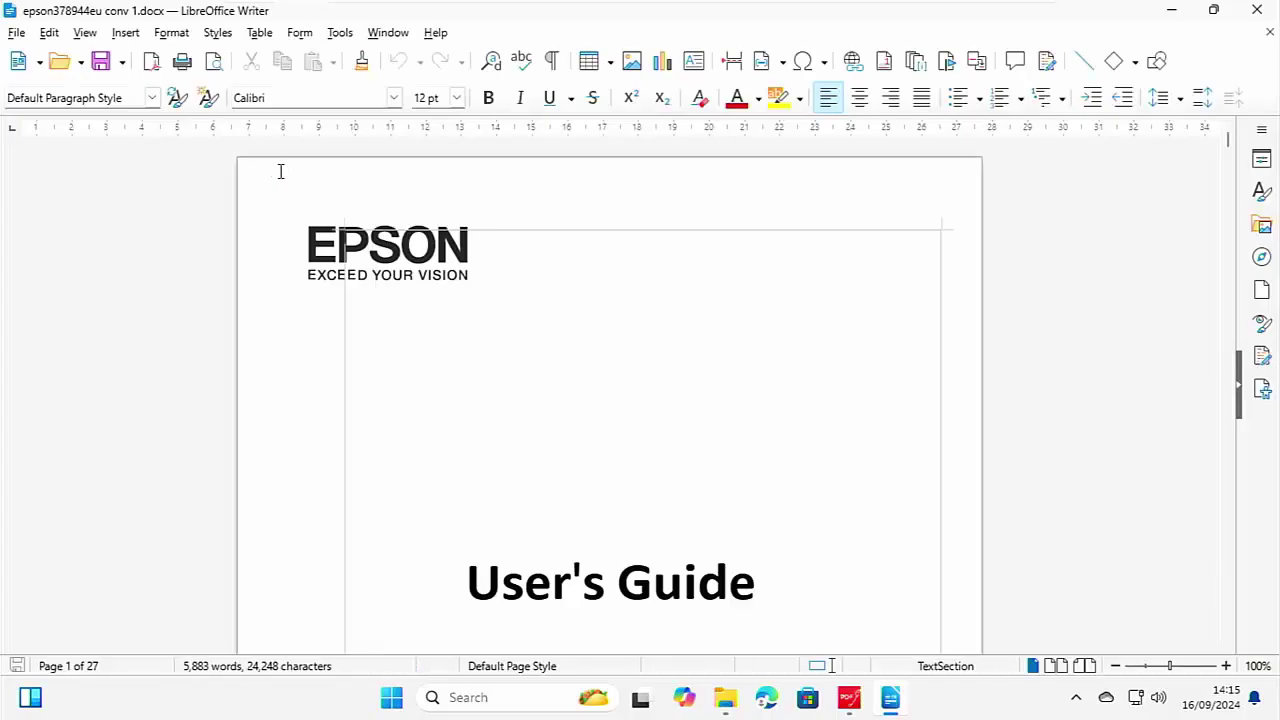
Step: On page 2, shorten 'photocopying' in the first Copyright paragraph to just 'p'
scroll(660, 552, down, 10)
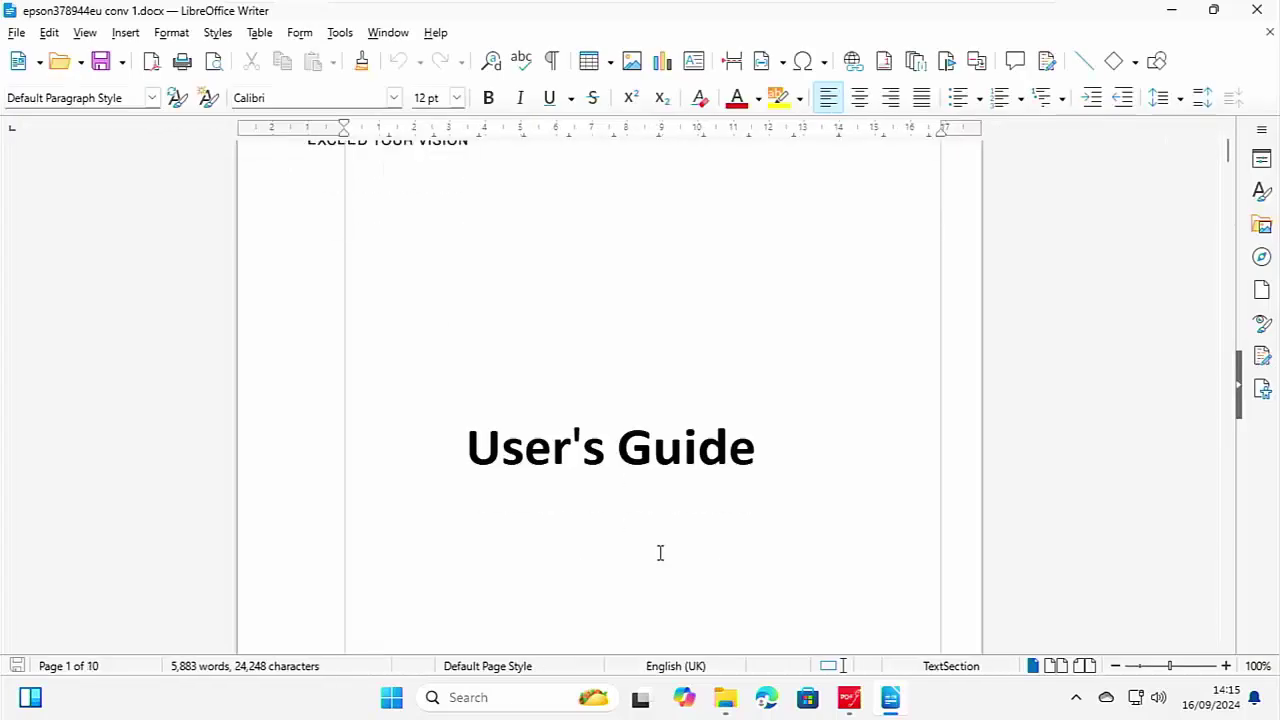
scroll(660, 552, down, 8)
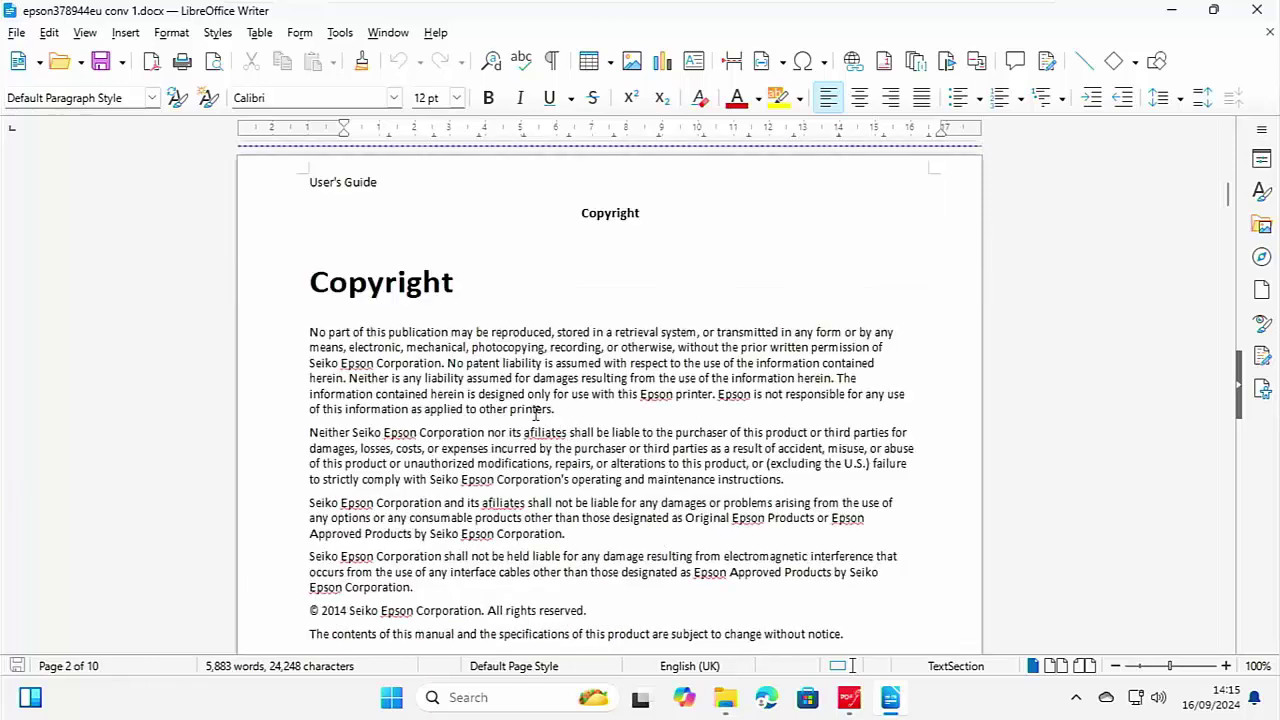
click(545, 347)
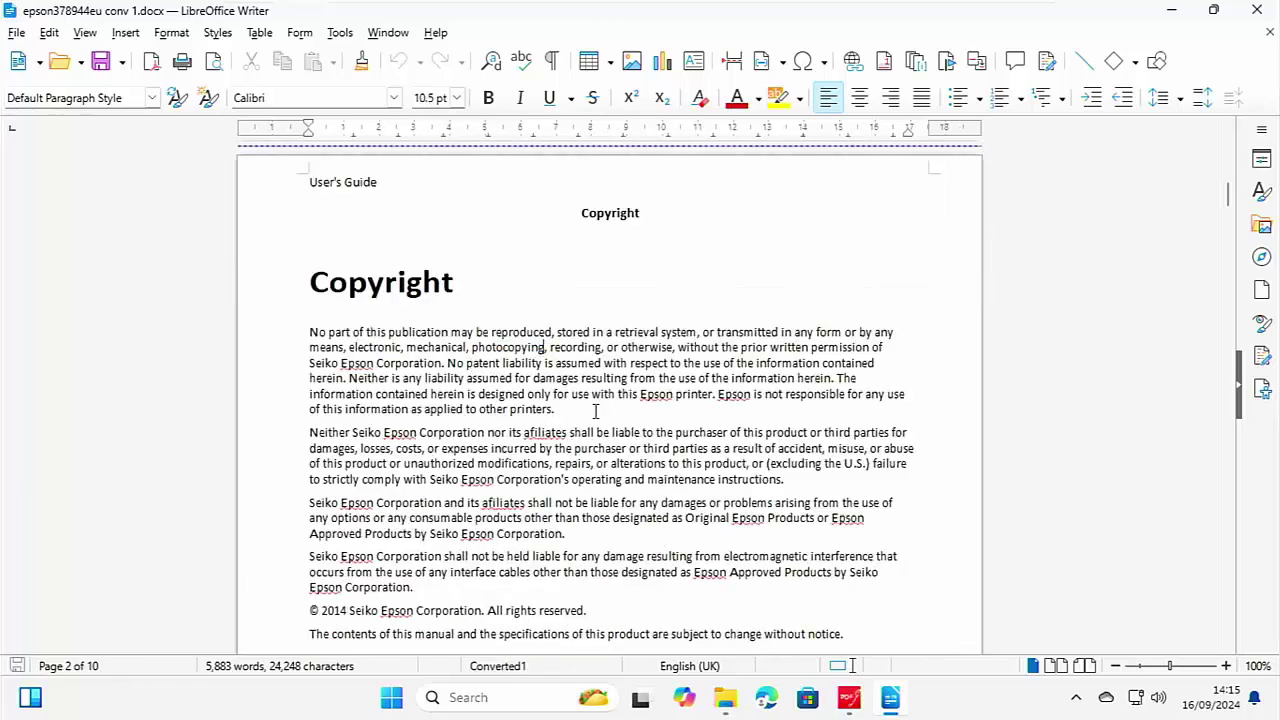
key(BackSpace)
key(BackSpace)
key(BackSpace)
key(BackSpace)
key(BackSpace)
key(BackSpace)
key(BackSpace)
key(BackSpace)
key(BackSpace)
key(BackSpace)
key(BackSpace)
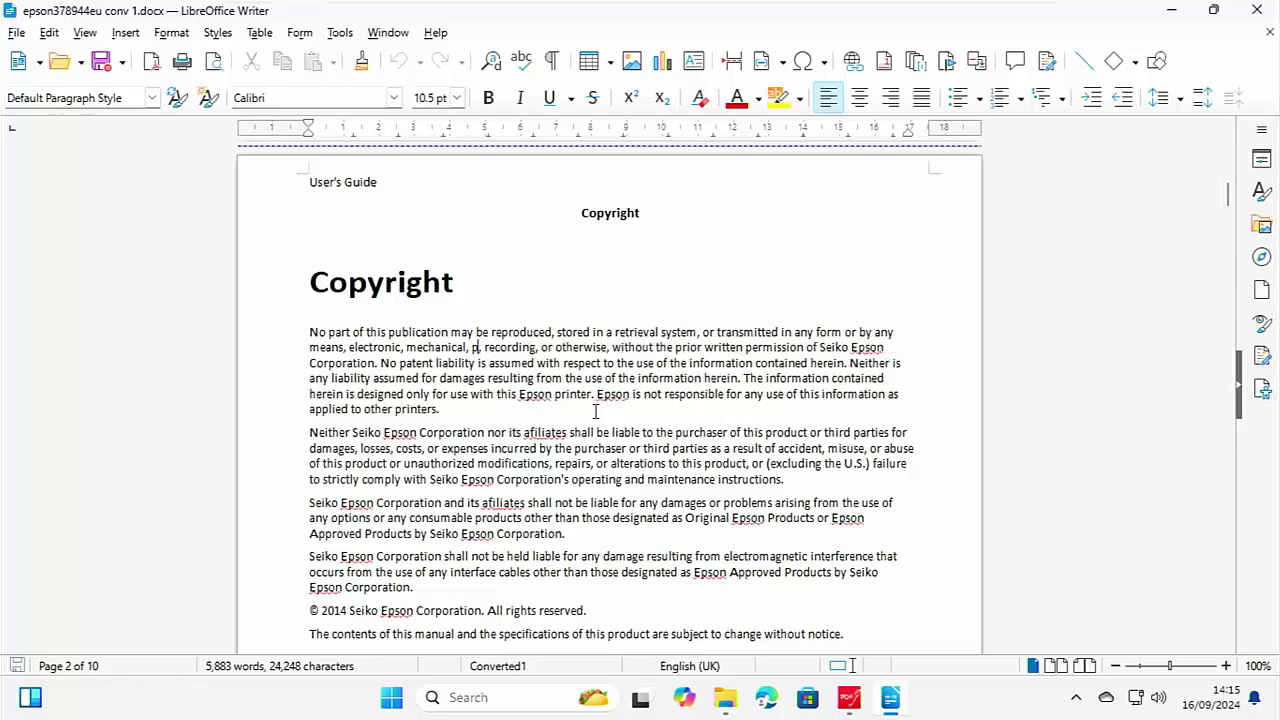
scroll(595, 410, up, 2)
scroll(595, 410, down, 3)
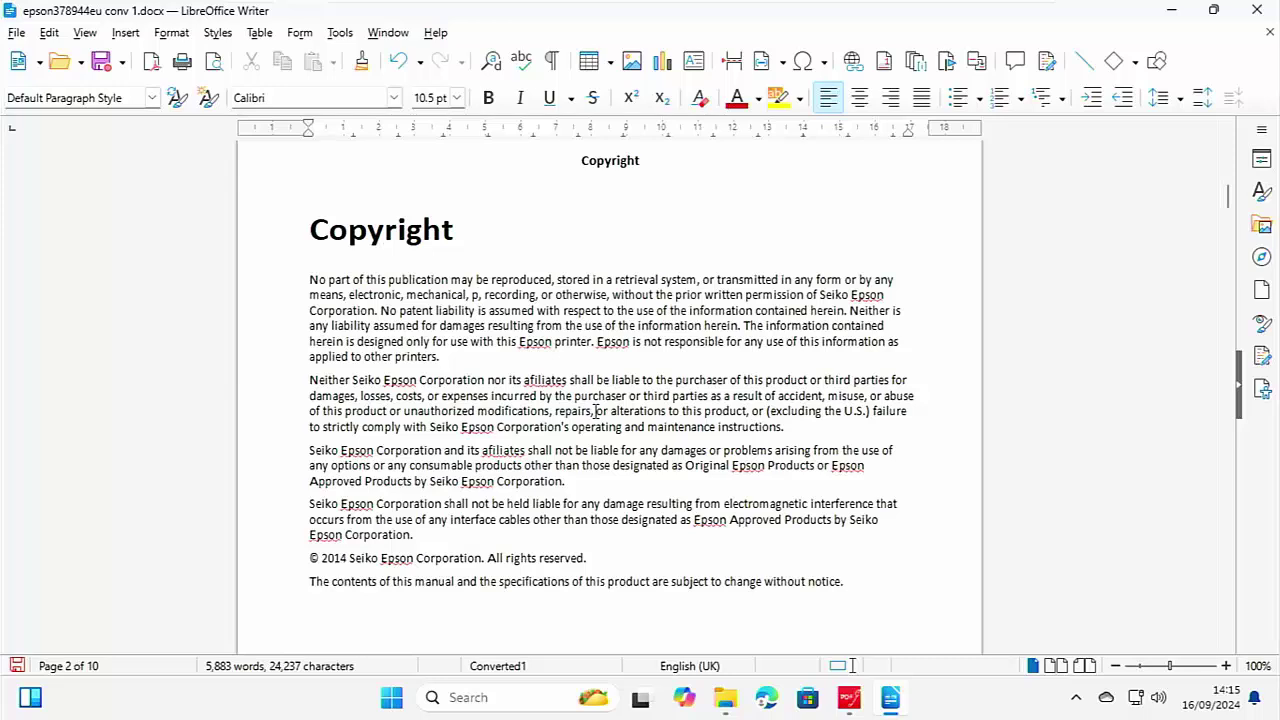
scroll(595, 411, up, 3)
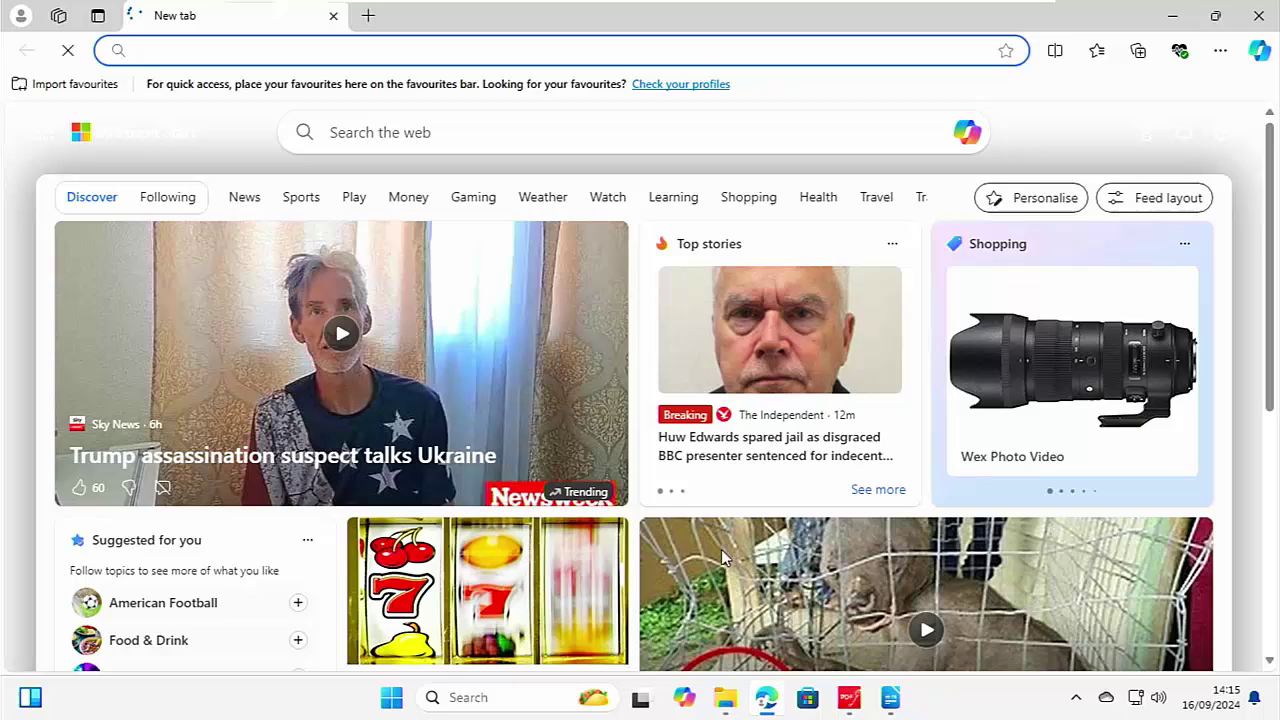
Step: Go to pdfgear.com in Edge and start the Free Download of the PDFgear installer
text(pdfg)
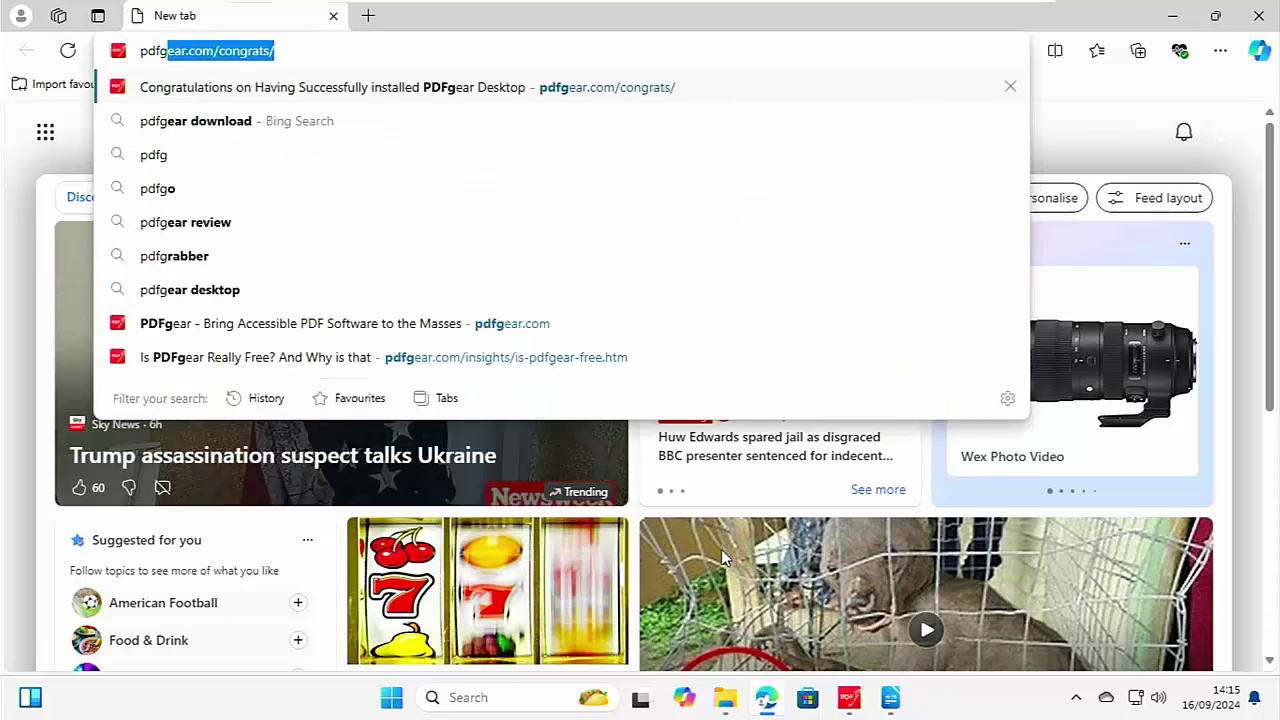
text(ear.com)
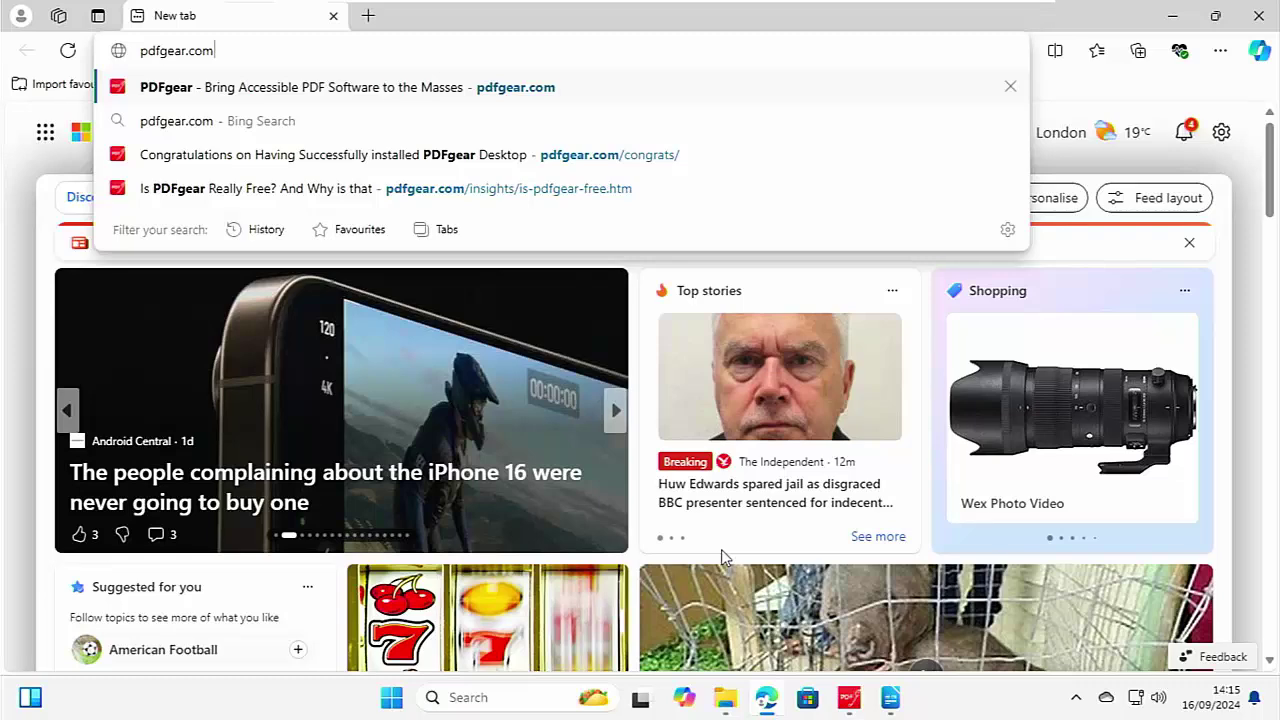
key(Return)
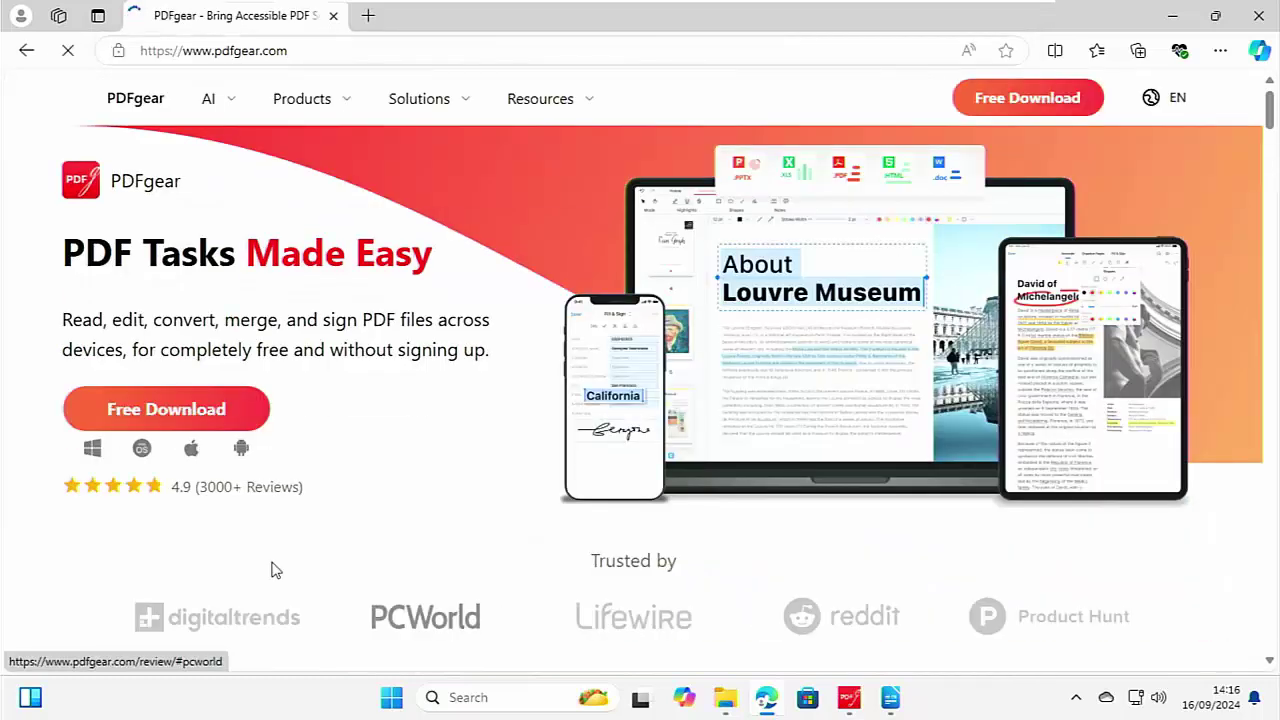
click(143, 425)
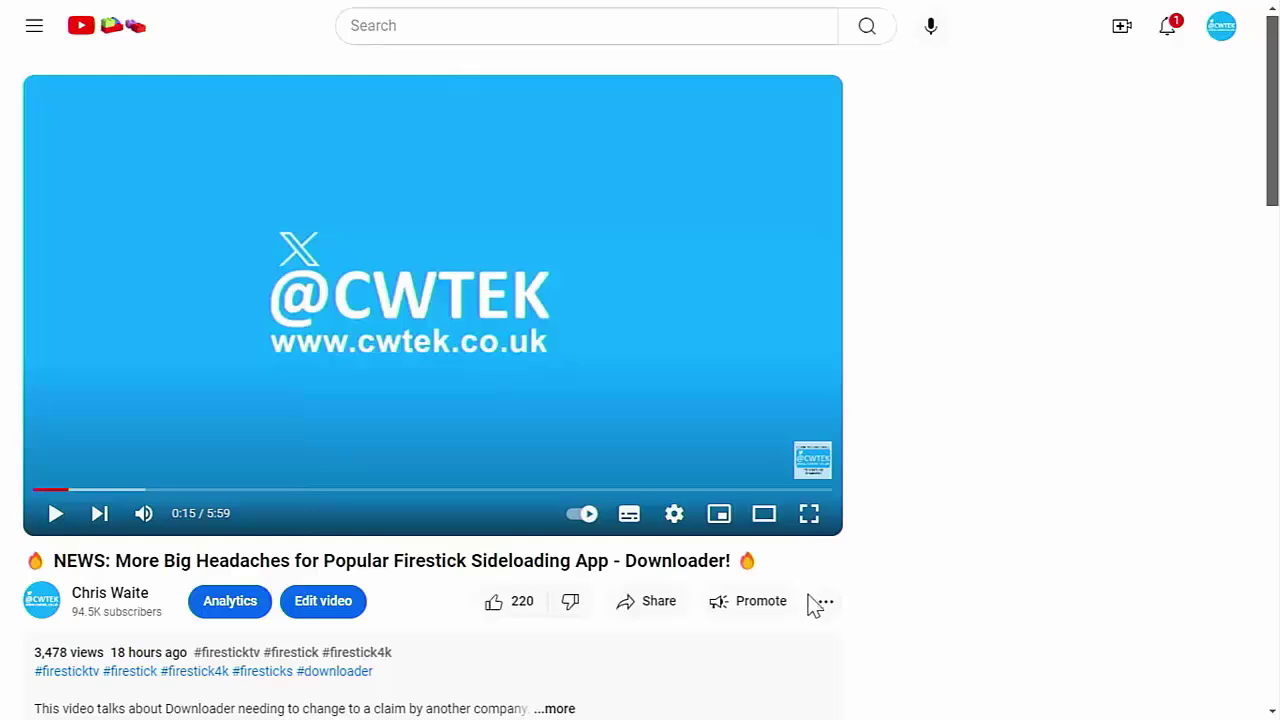
Step: Preview a £75.00 Super Thanks for the video, then close it without buying
click(823, 602)
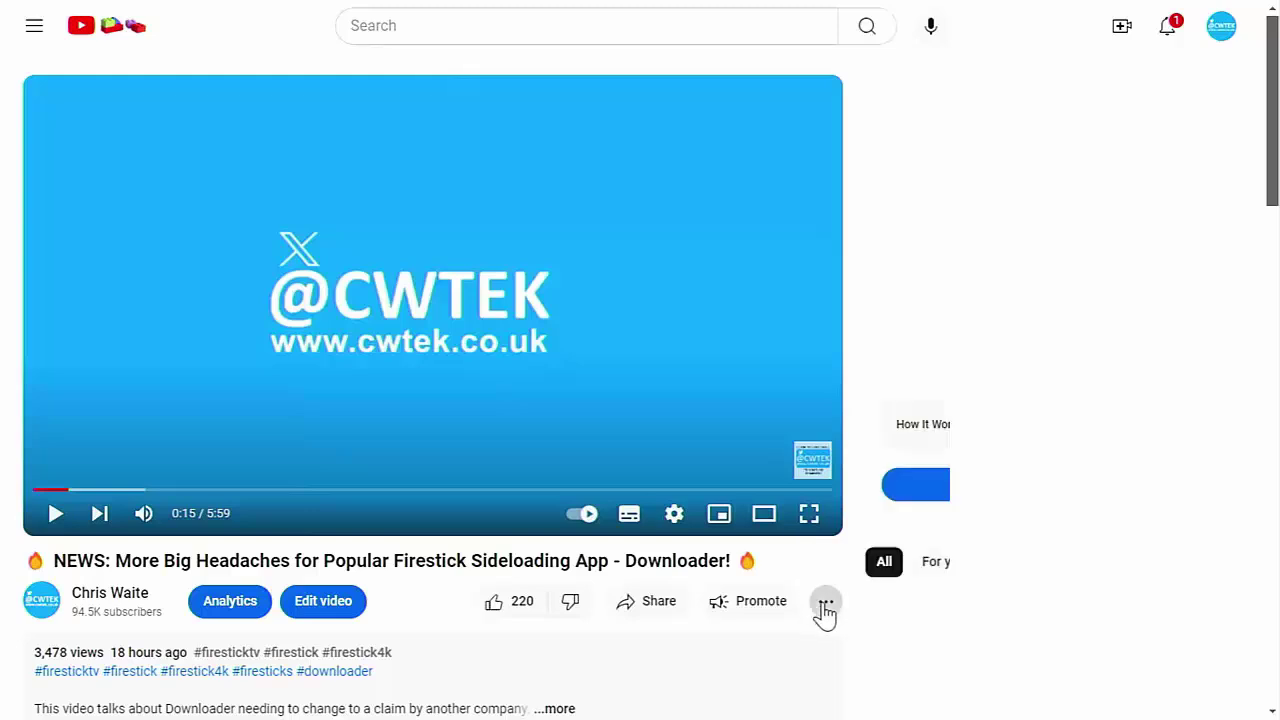
click(885, 462)
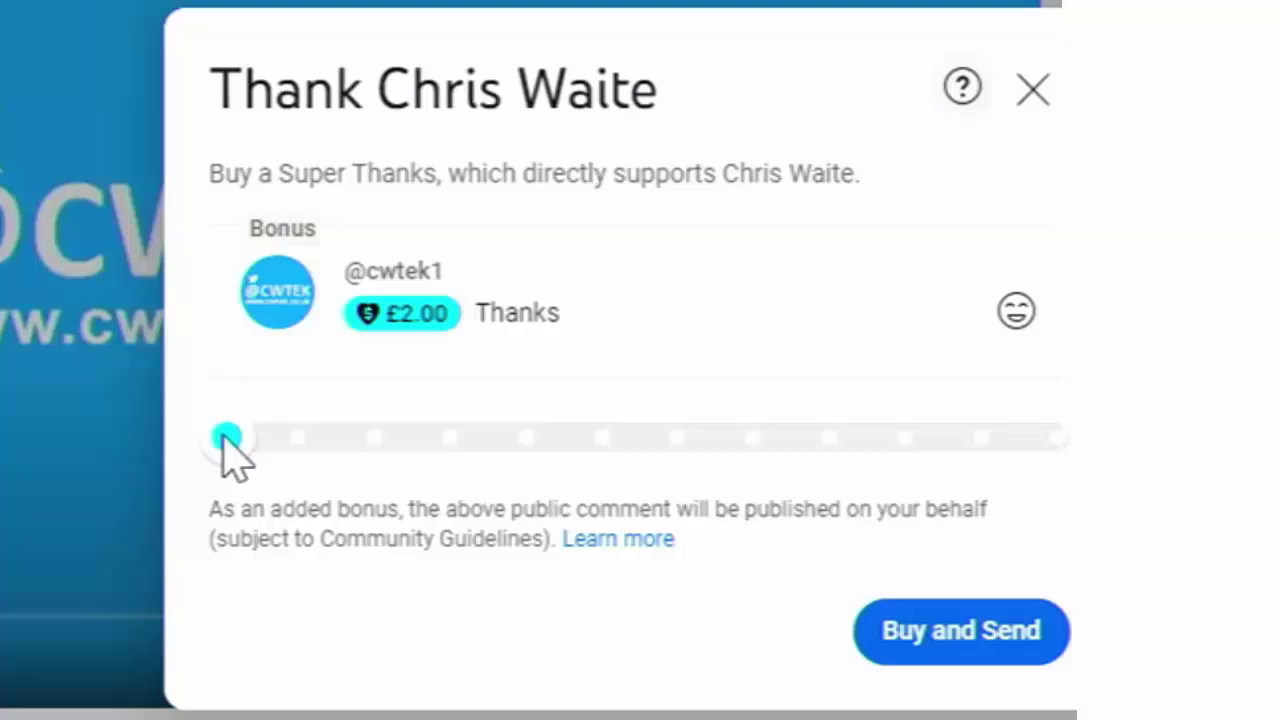
drag(220, 431, 743, 448)
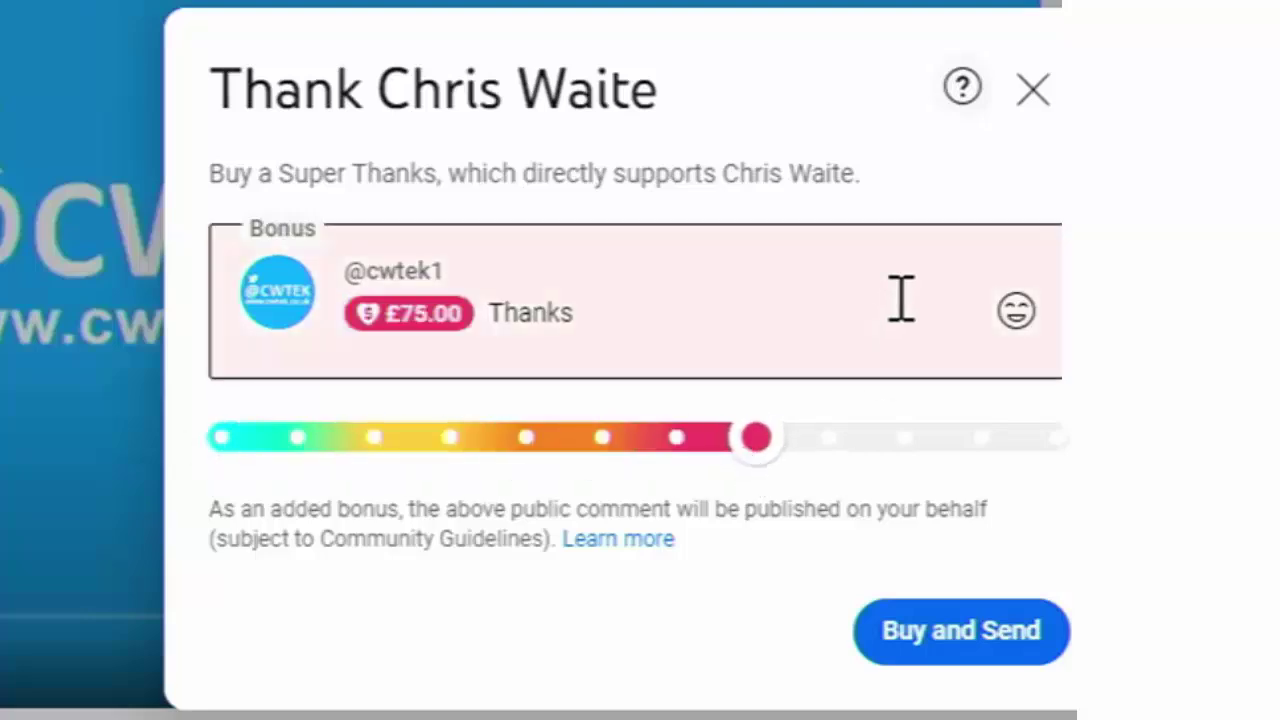
click(1033, 90)
Step: Expand the video description to show its website and Amazon links
scroll(668, 338, down, 2)
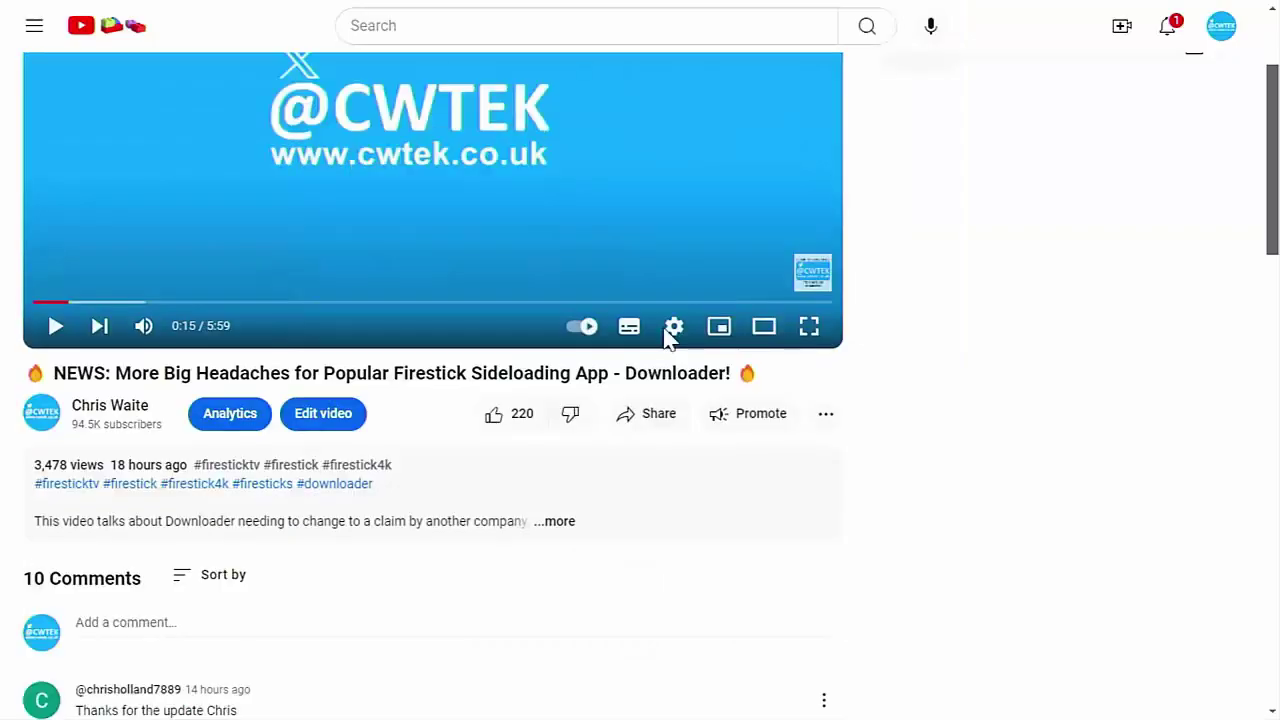
click(558, 522)
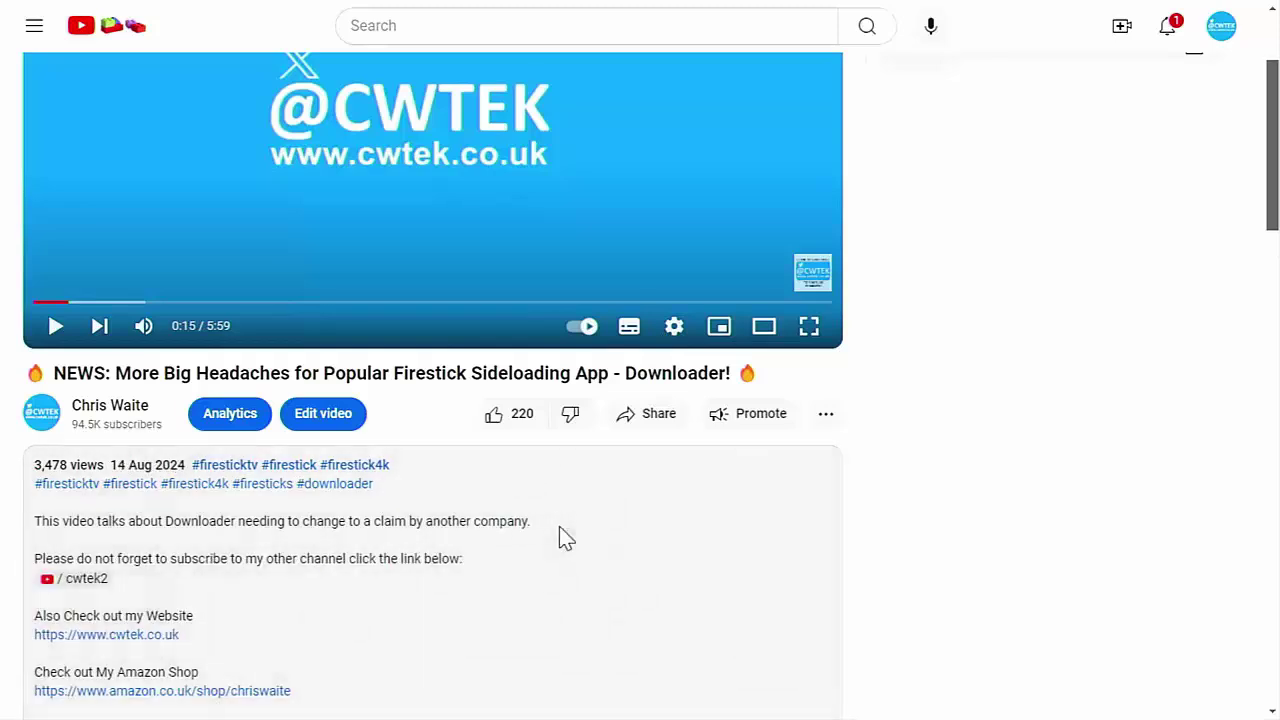
scroll(562, 530, down, 3)
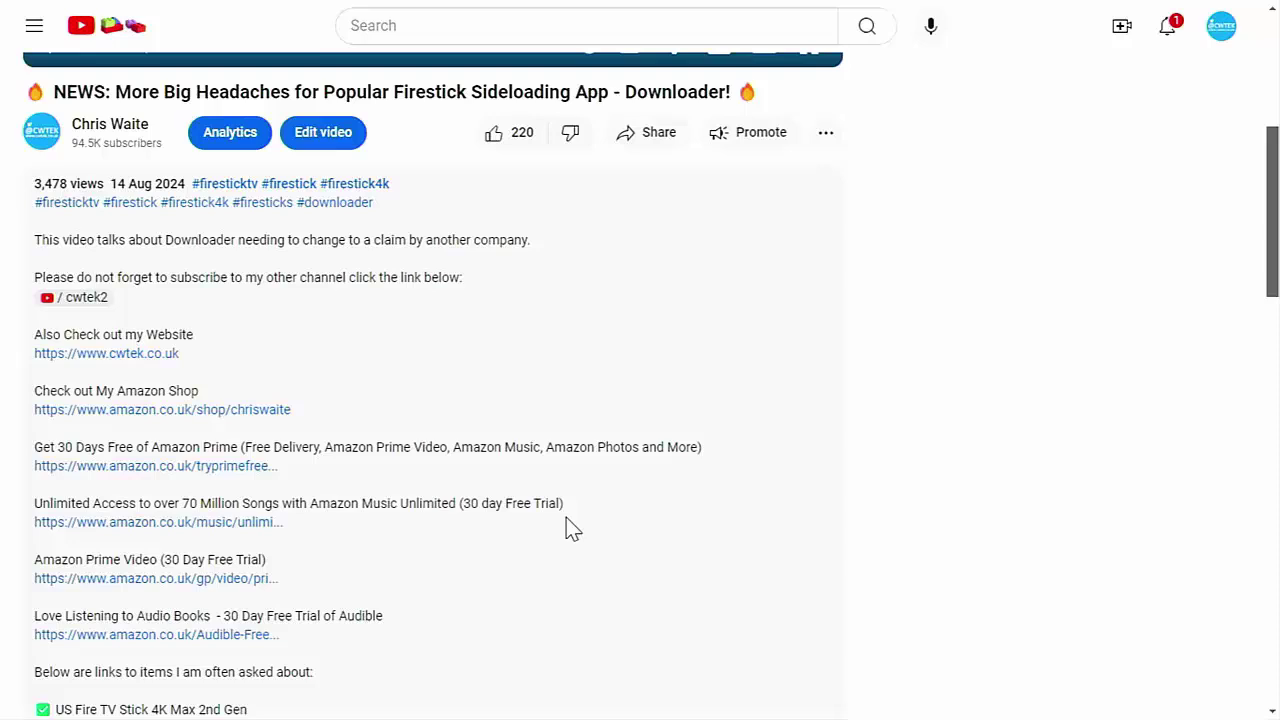
scroll(572, 528, down, 3)
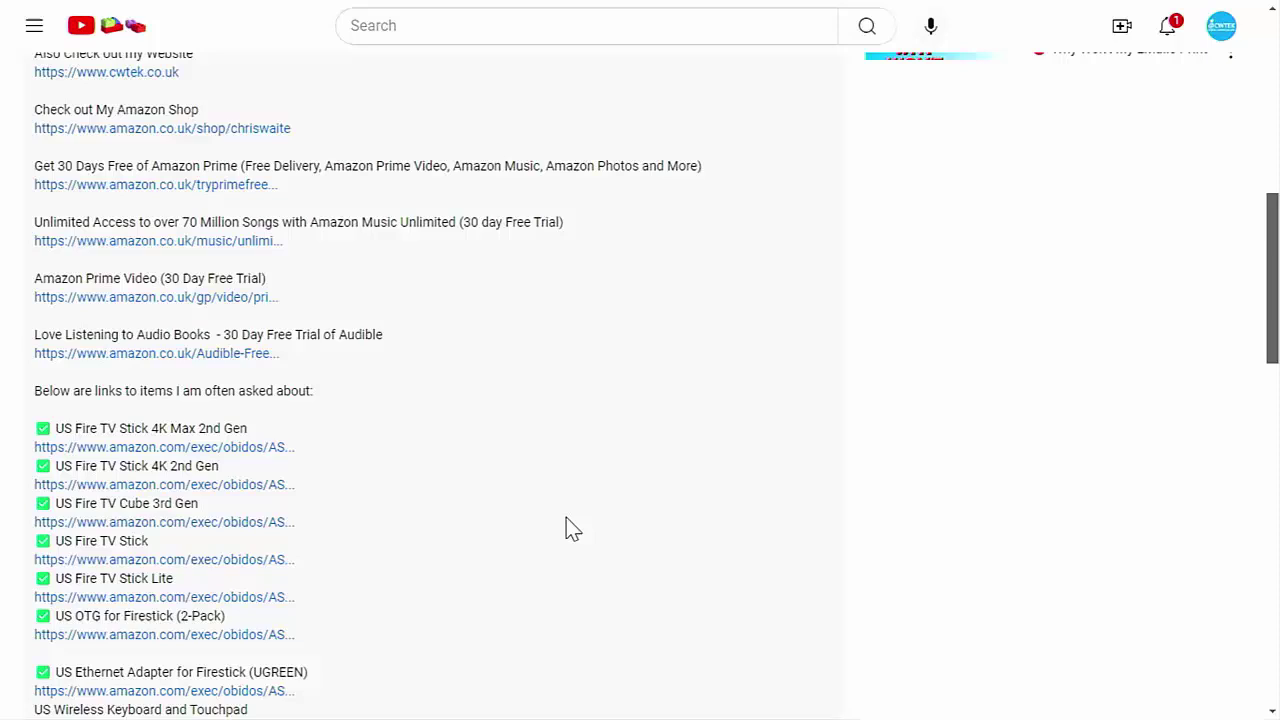
scroll(572, 528, up, 2)
scroll(572, 528, up, 4)
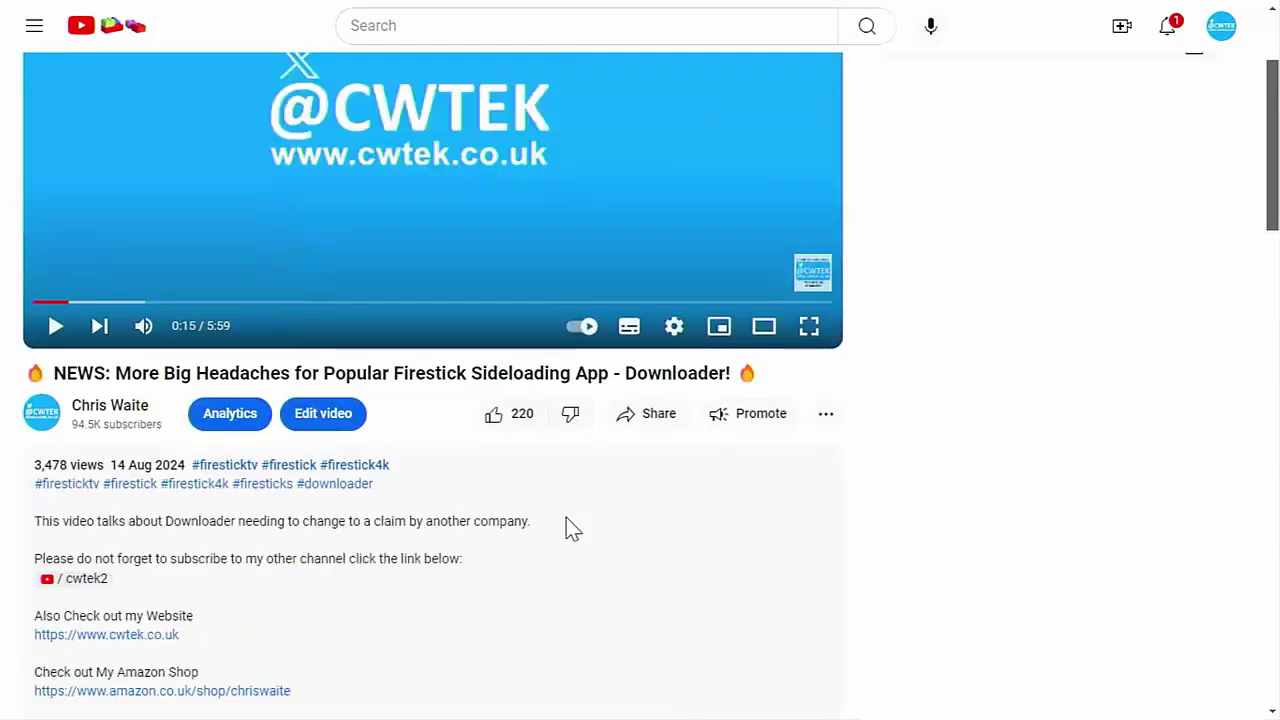
Step: Preview a £15.00 Super Thanks again, then close it without buying
click(824, 415)
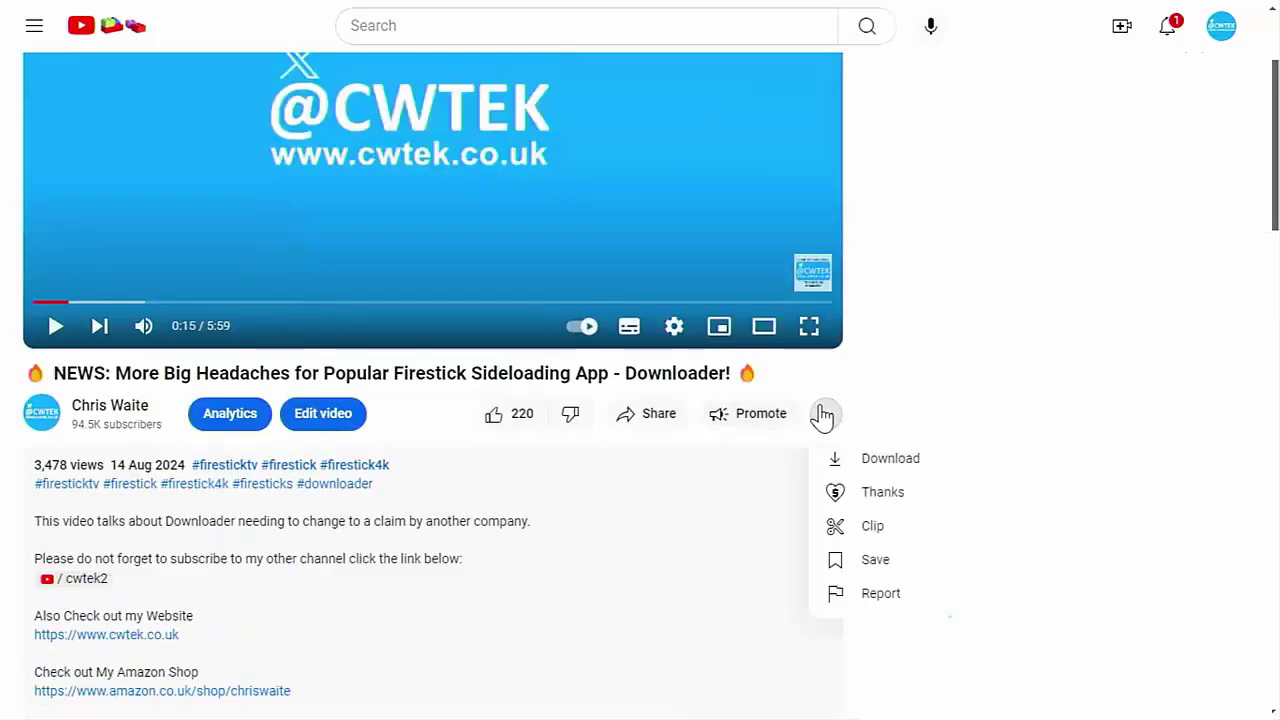
click(861, 495)
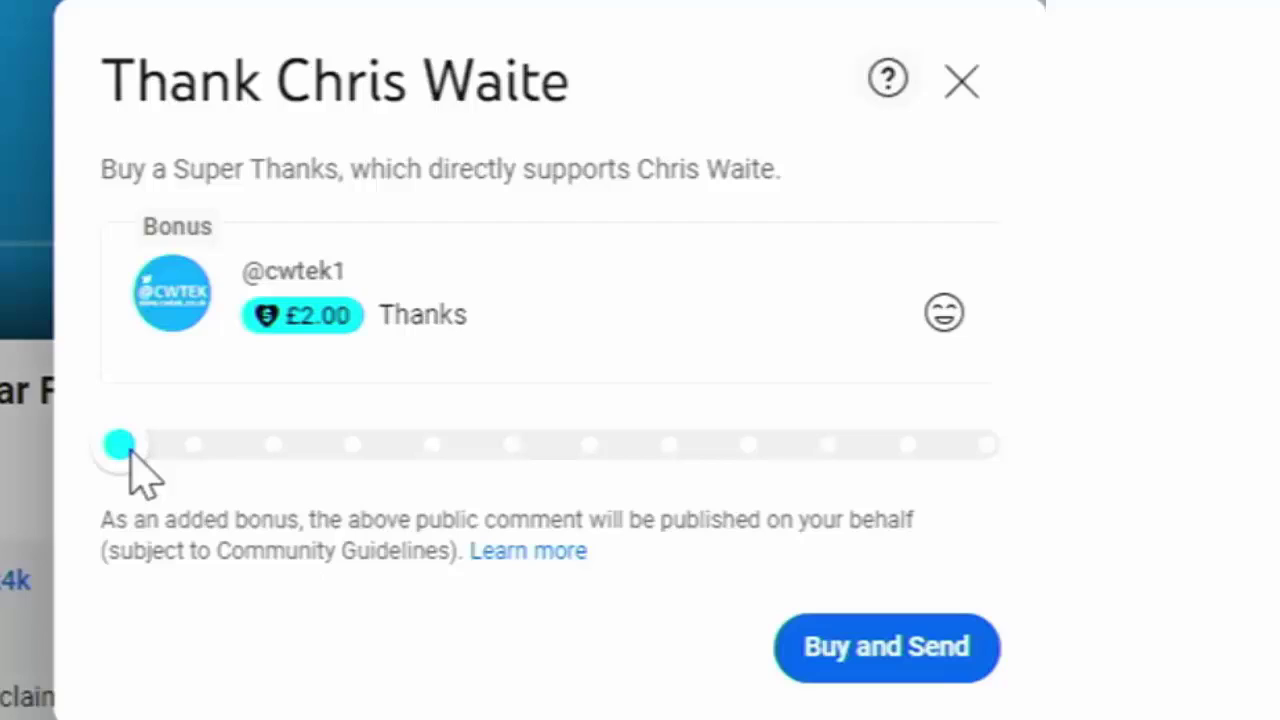
drag(130, 449, 393, 450)
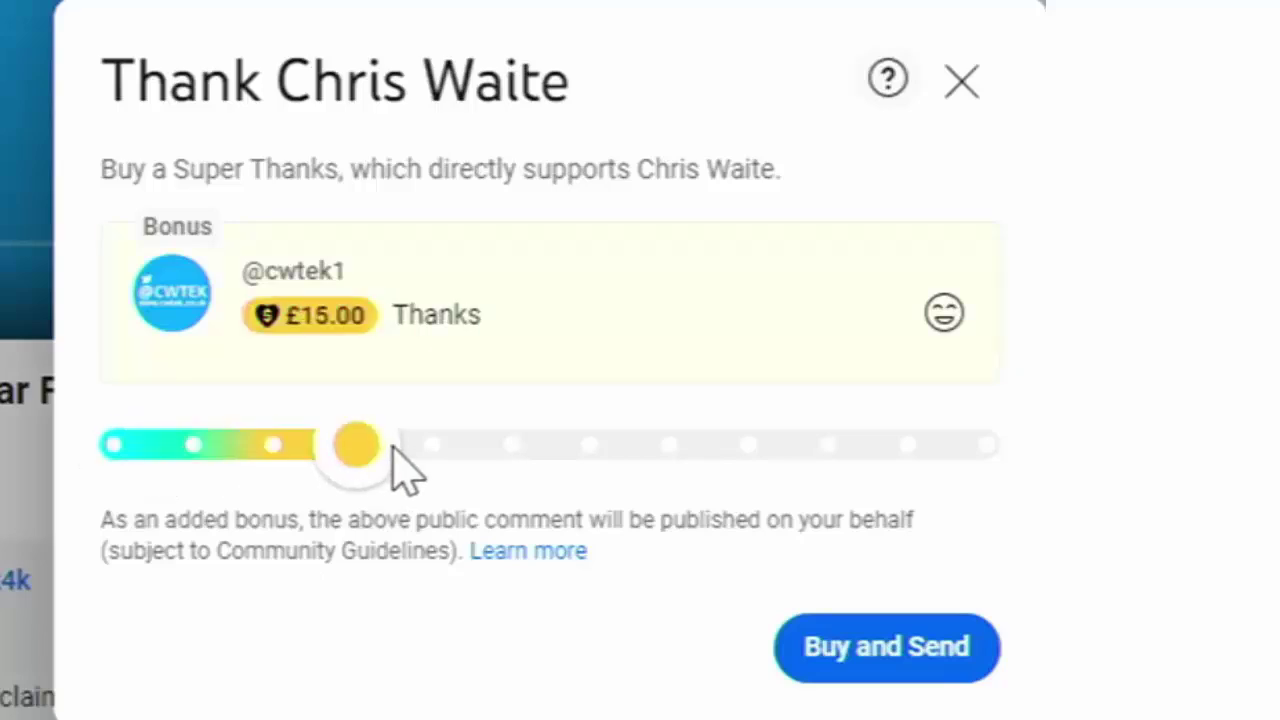
click(963, 81)
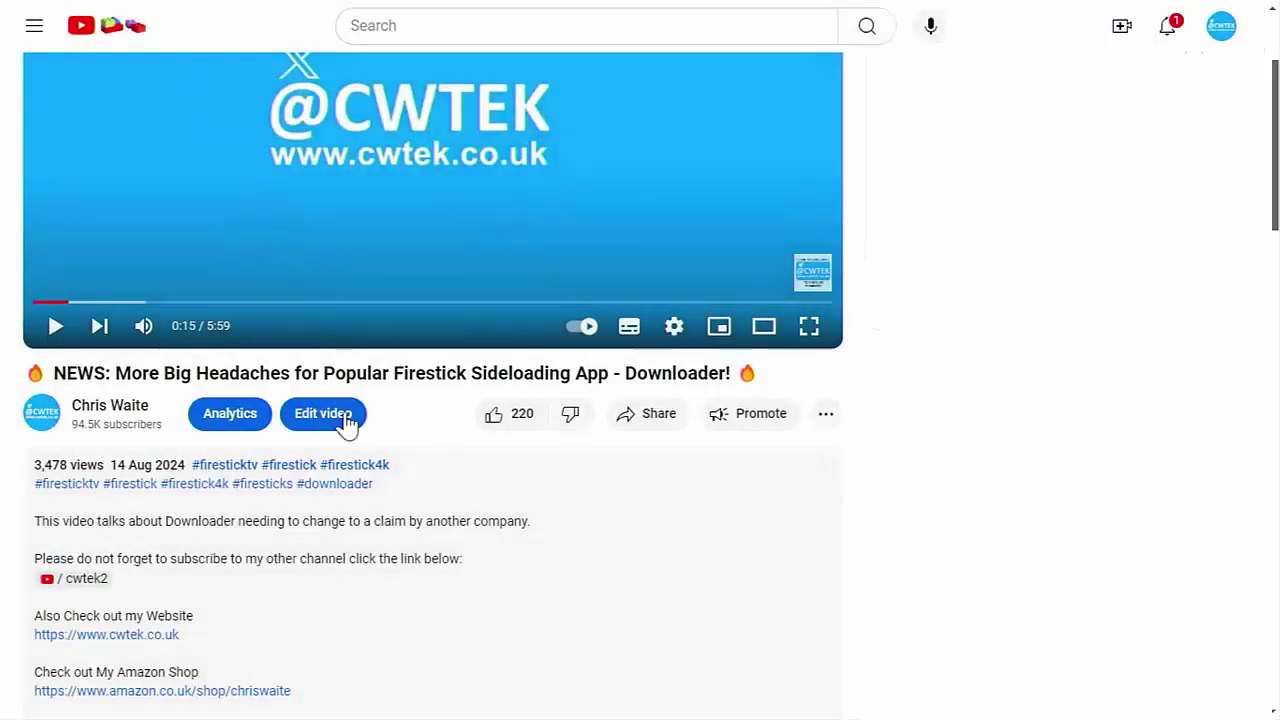
click(52, 423)
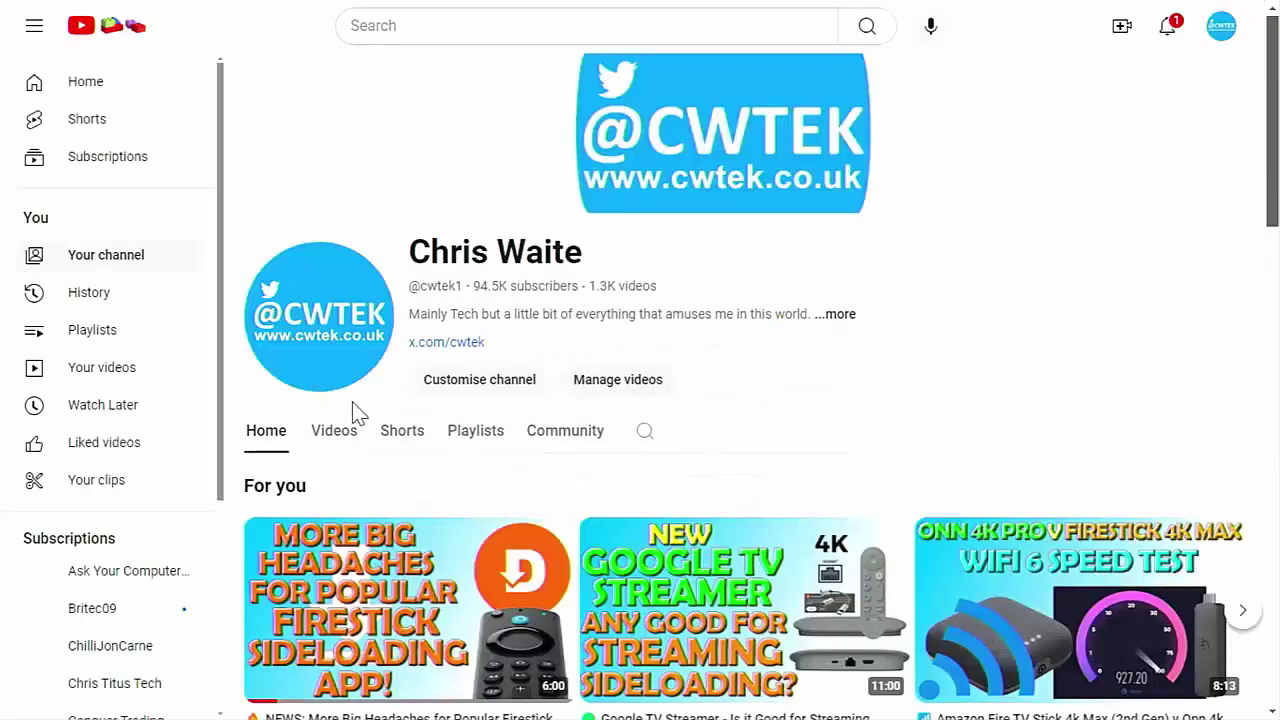
scroll(697, 428, down, 1)
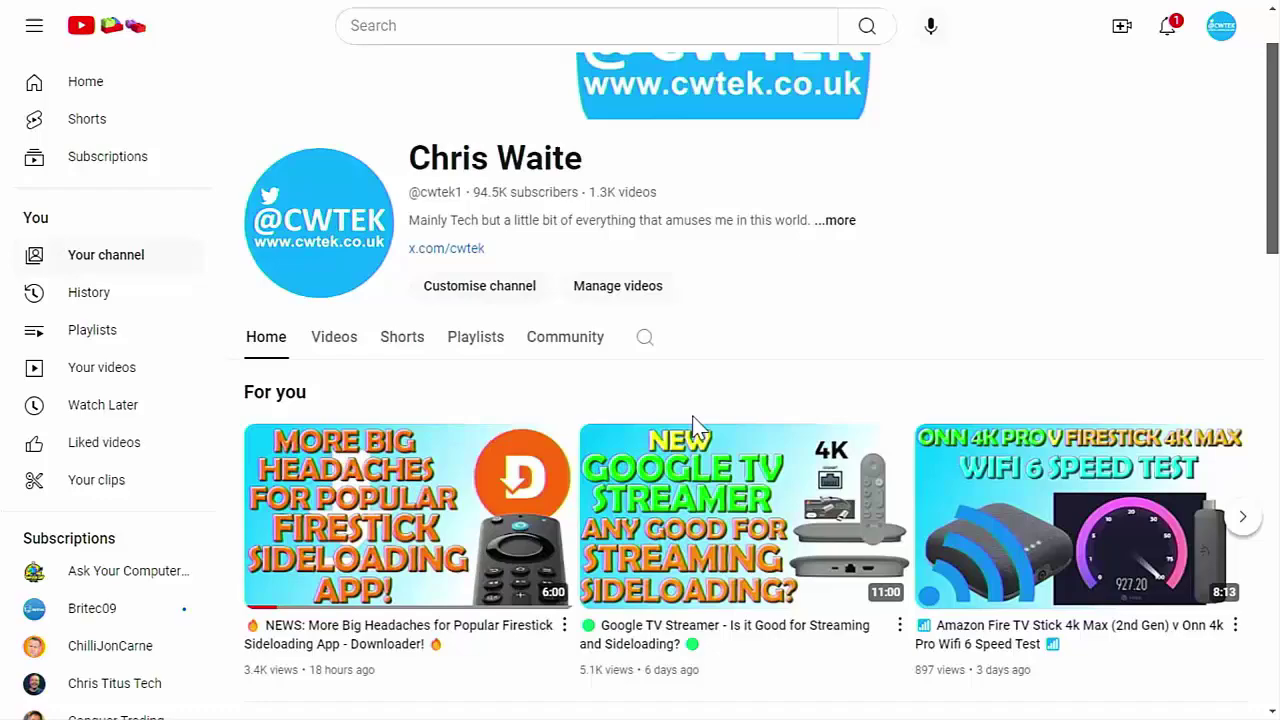
scroll(697, 425, down, 5)
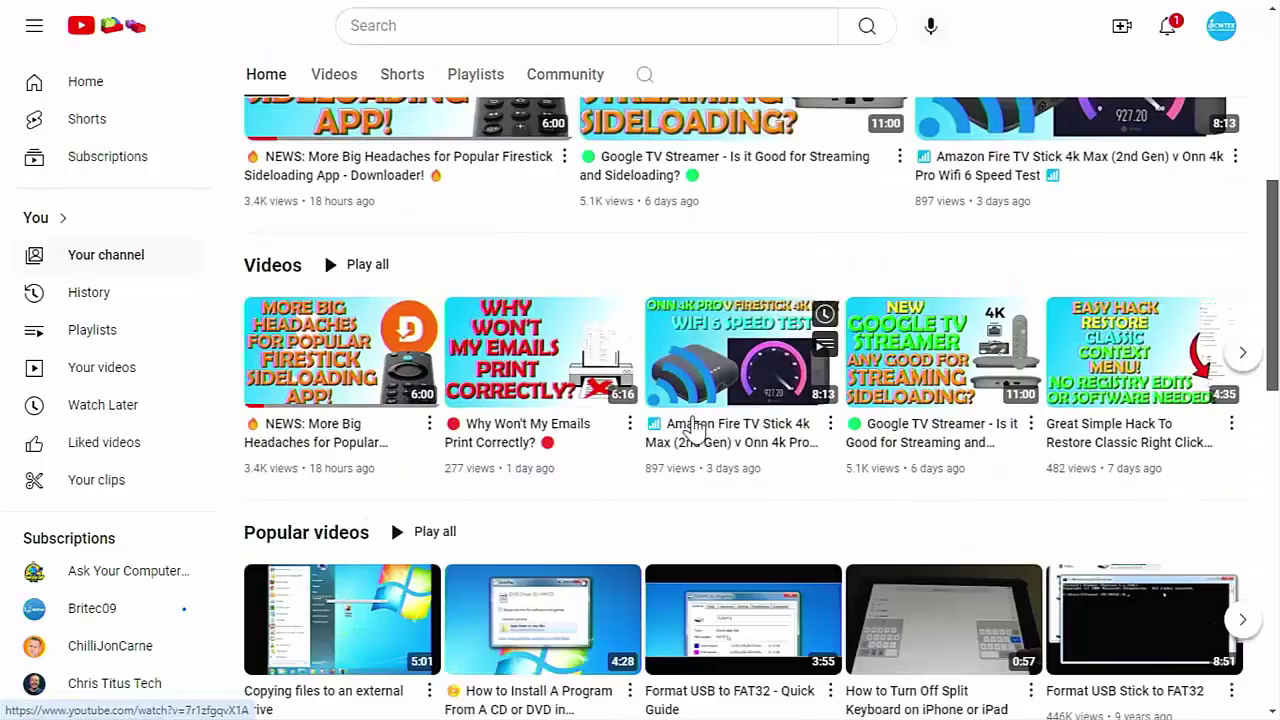
scroll(697, 428, down, 5)
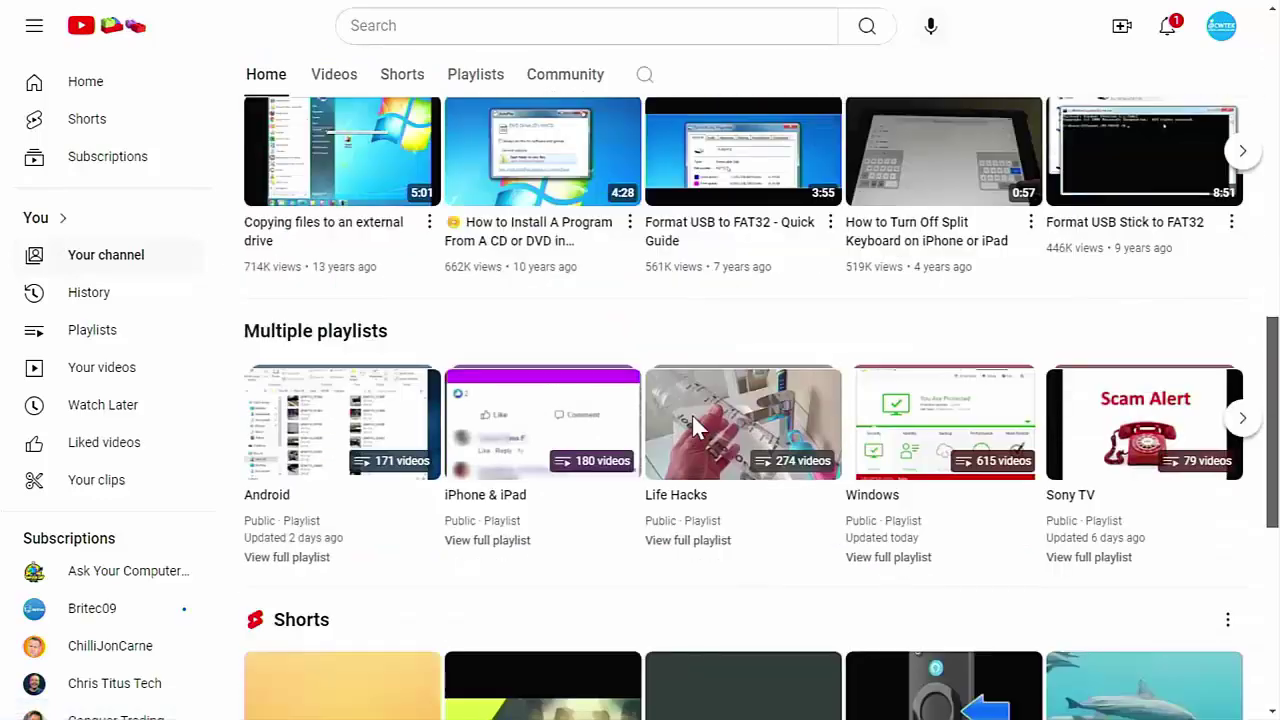
scroll(692, 415, down, 1)
scroll(692, 428, down, 3)
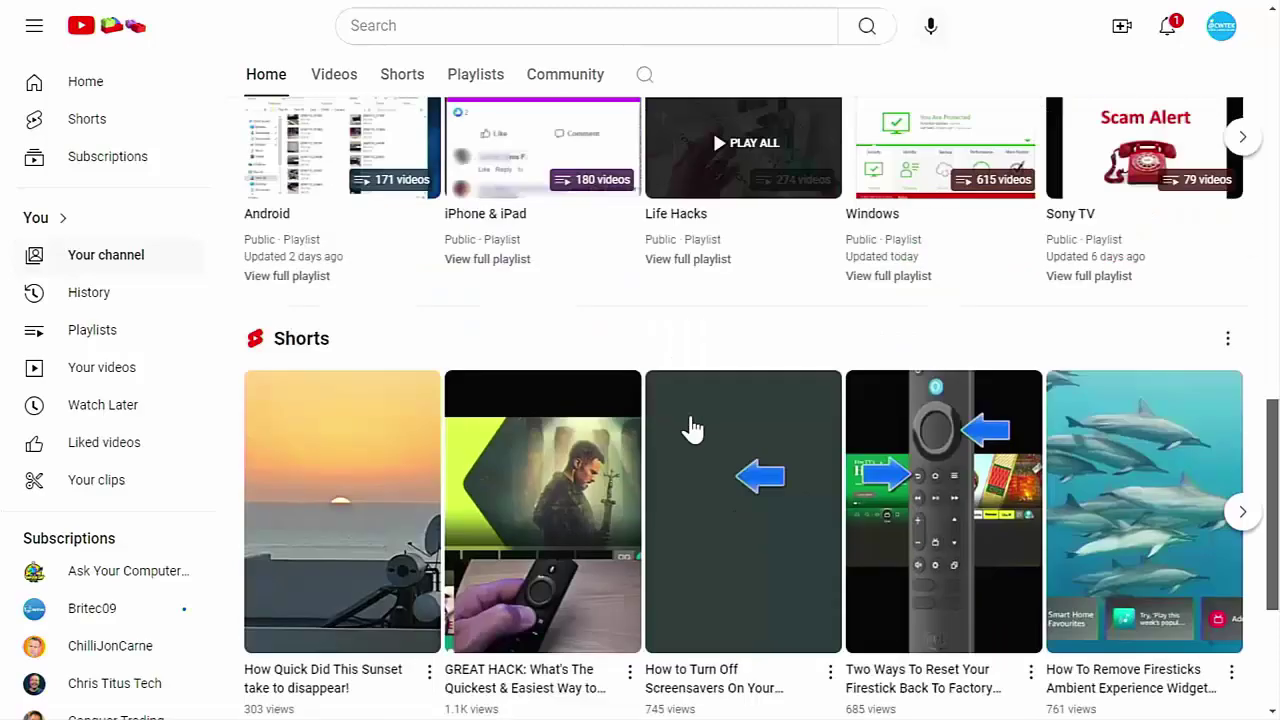
scroll(692, 428, down, 3)
scroll(692, 428, down, 1)
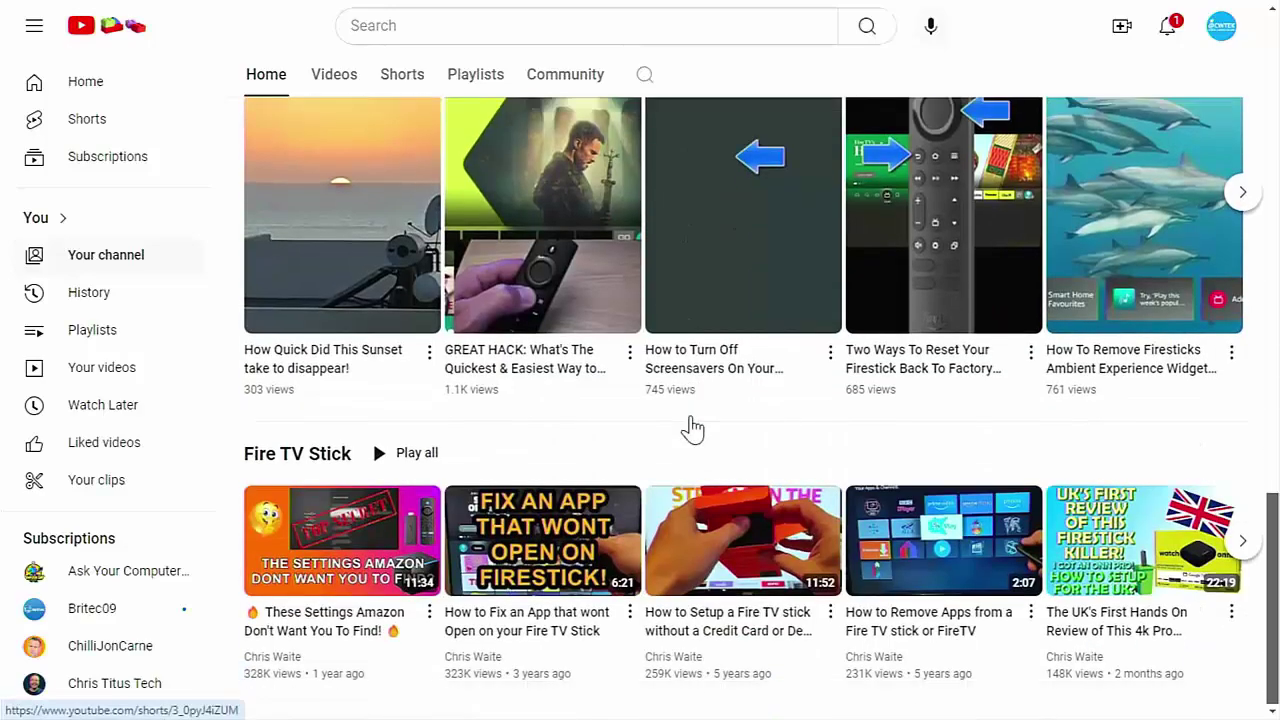
scroll(694, 425, up, 3)
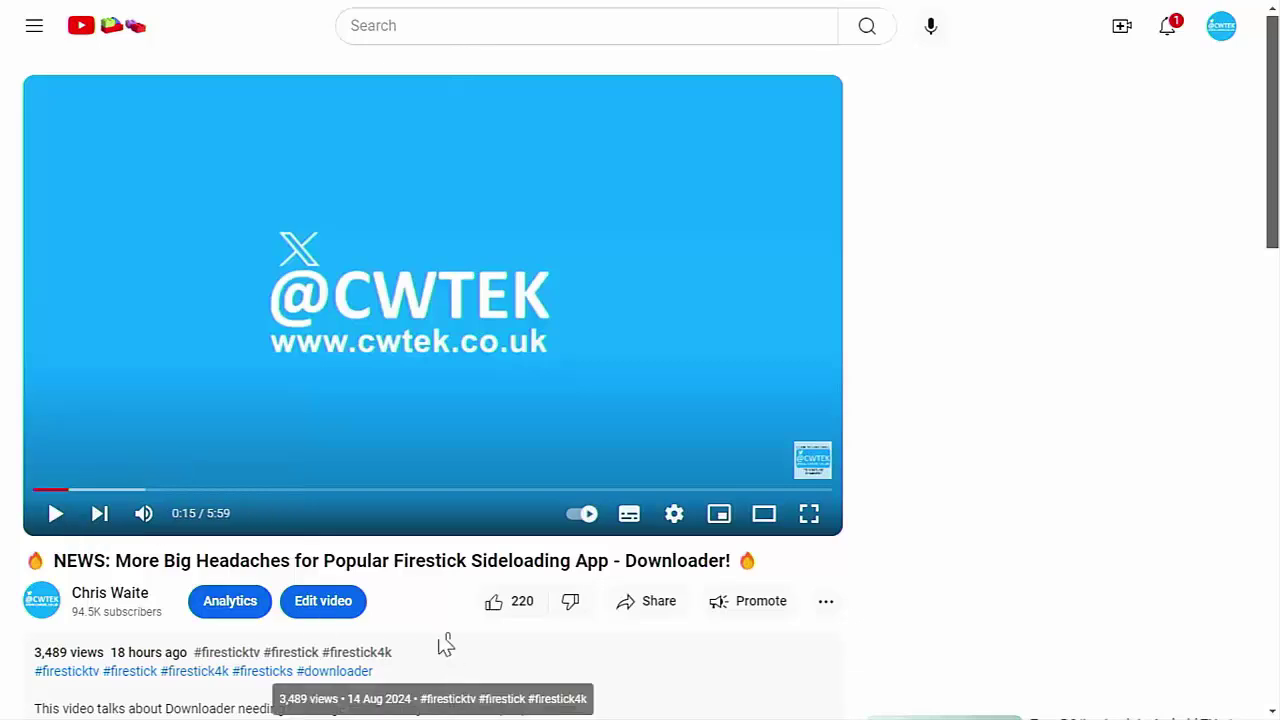
Step: Open the Share dialog for the Firestick Downloader news video
click(615, 613)
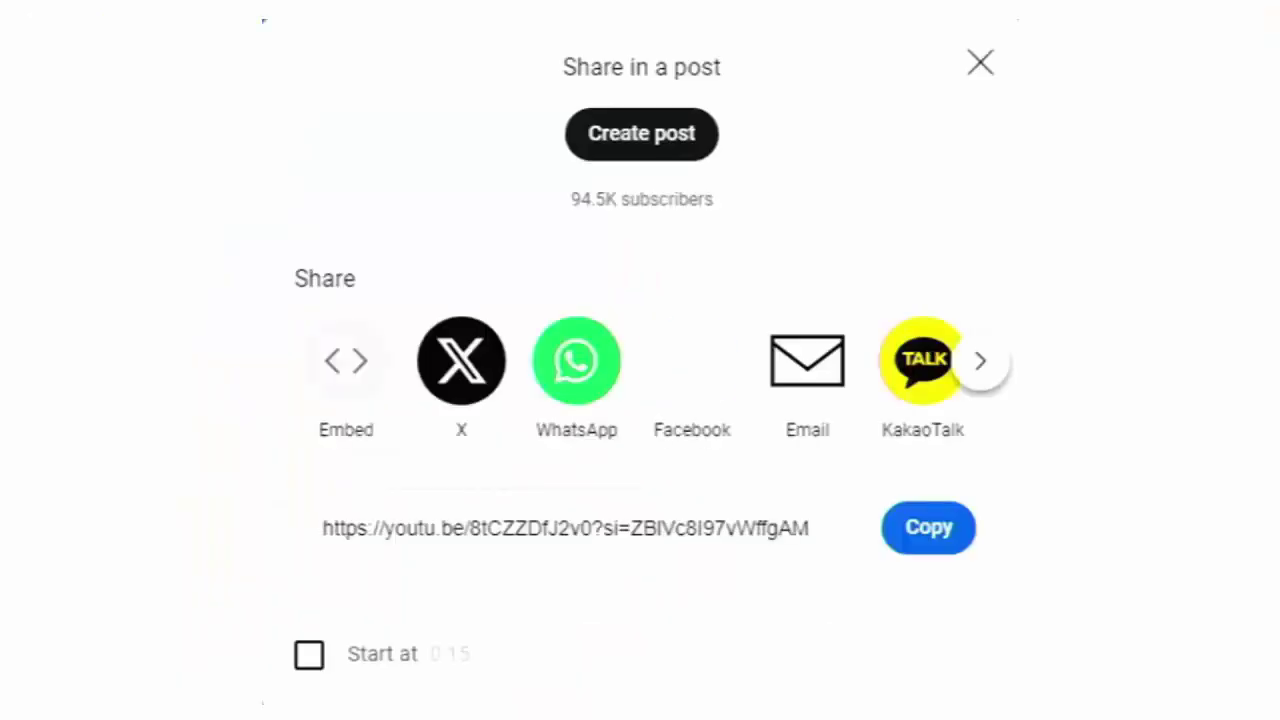